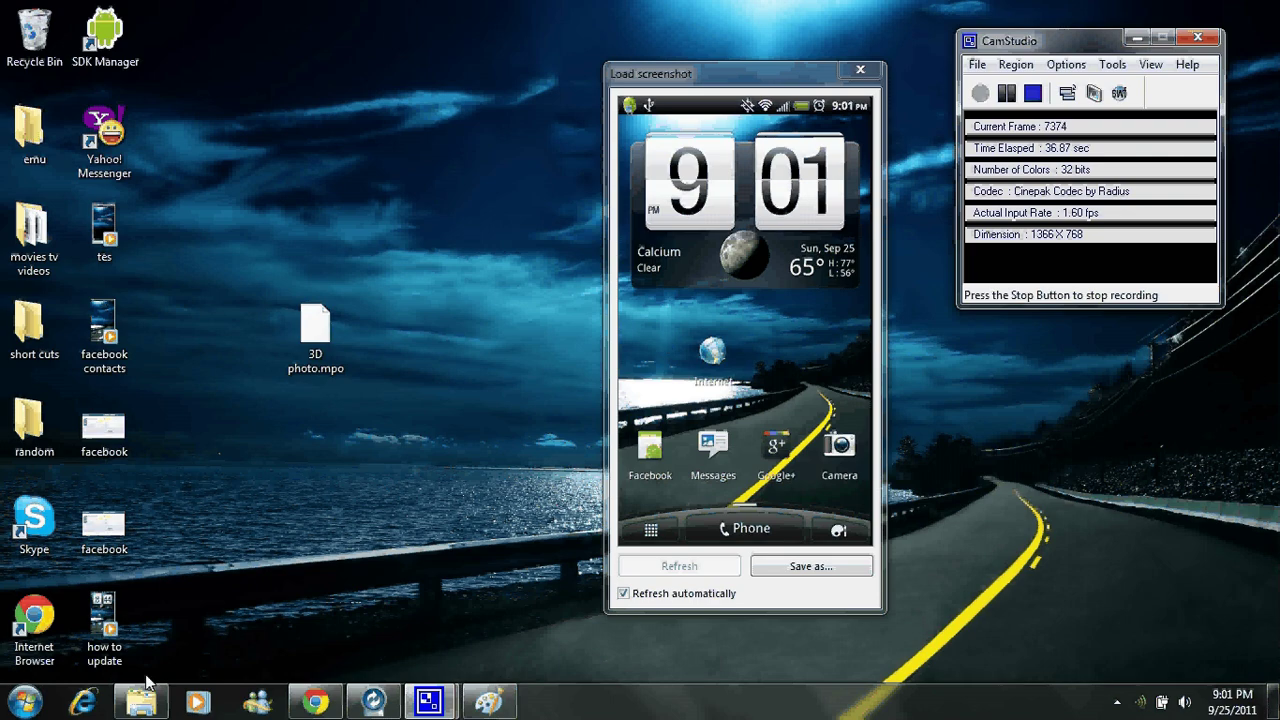
Step: Copy 3D TACO BELL 2.mpo from the removable disk's DCIM\100MEDIA folder to the desktop and close the folder window
{"action": "left_click", "coordinate": [146, 702]}
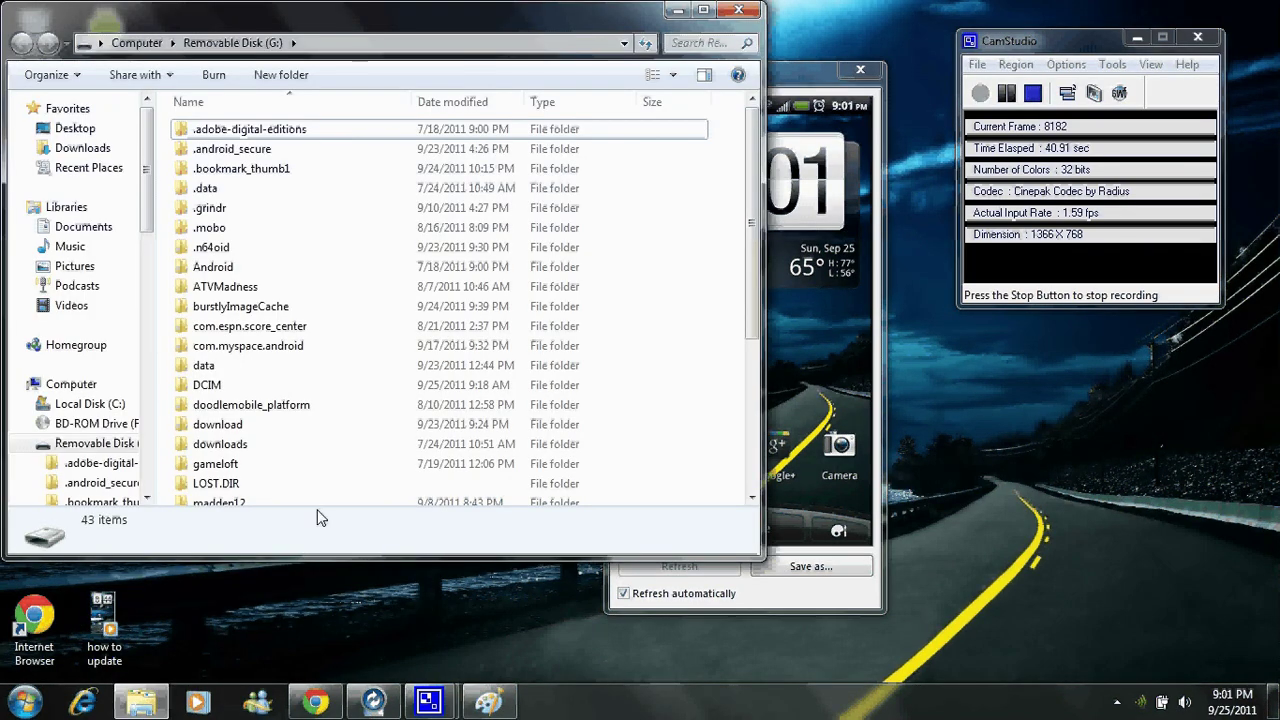
{"action": "left_click", "coordinate": [250, 393]}
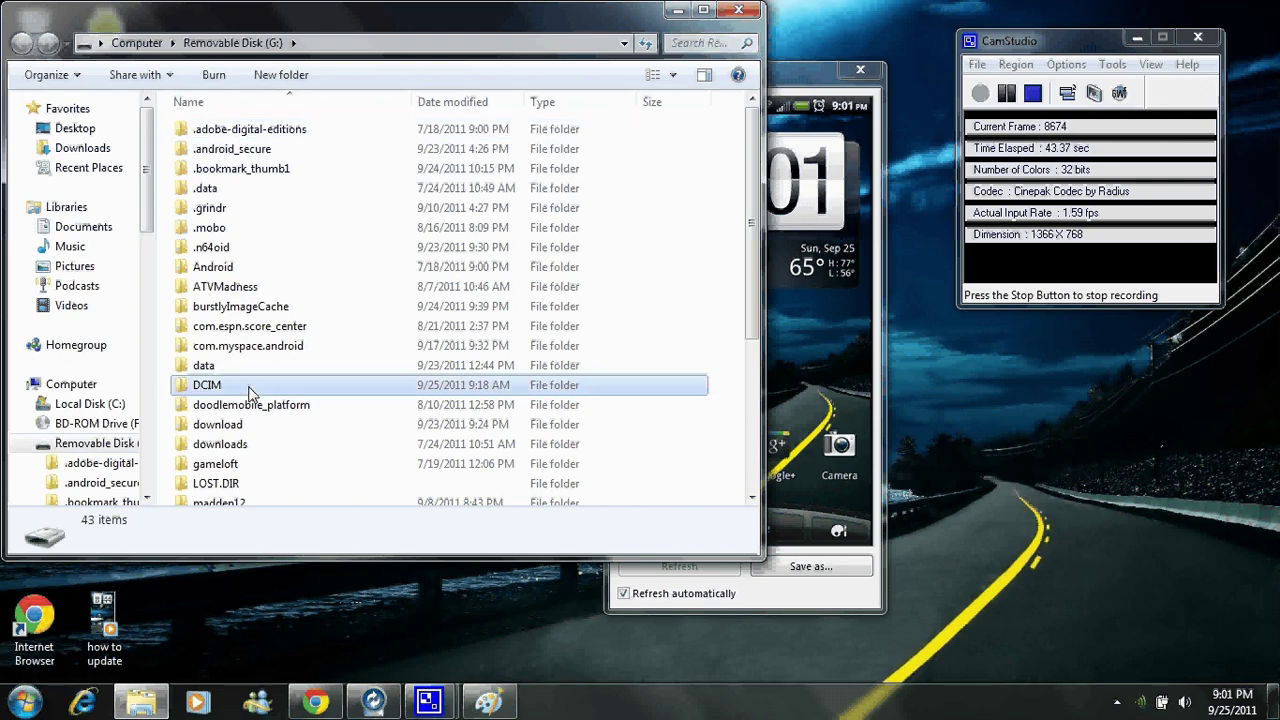
{"action": "double_click", "coordinate": [250, 392]}
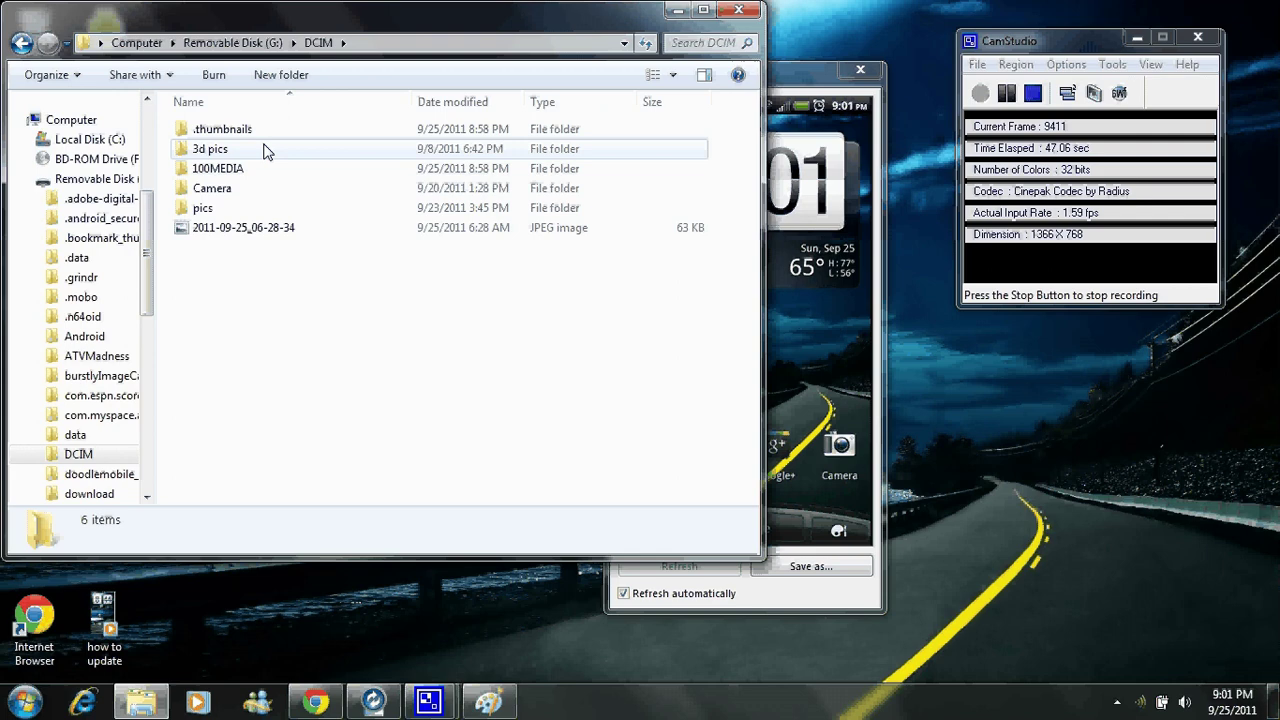
{"action": "double_click", "coordinate": [230, 170]}
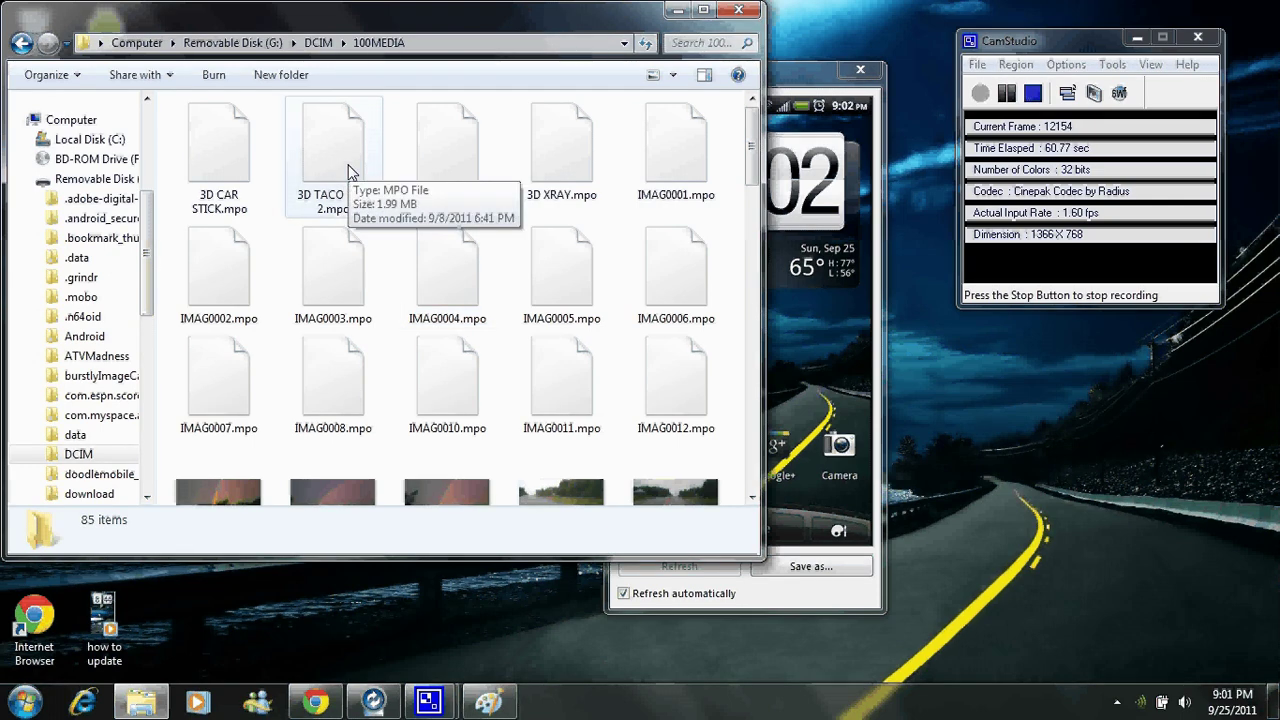
{"action": "left_click_drag", "start_coordinate": [348, 172], "coordinate": [994, 486]}
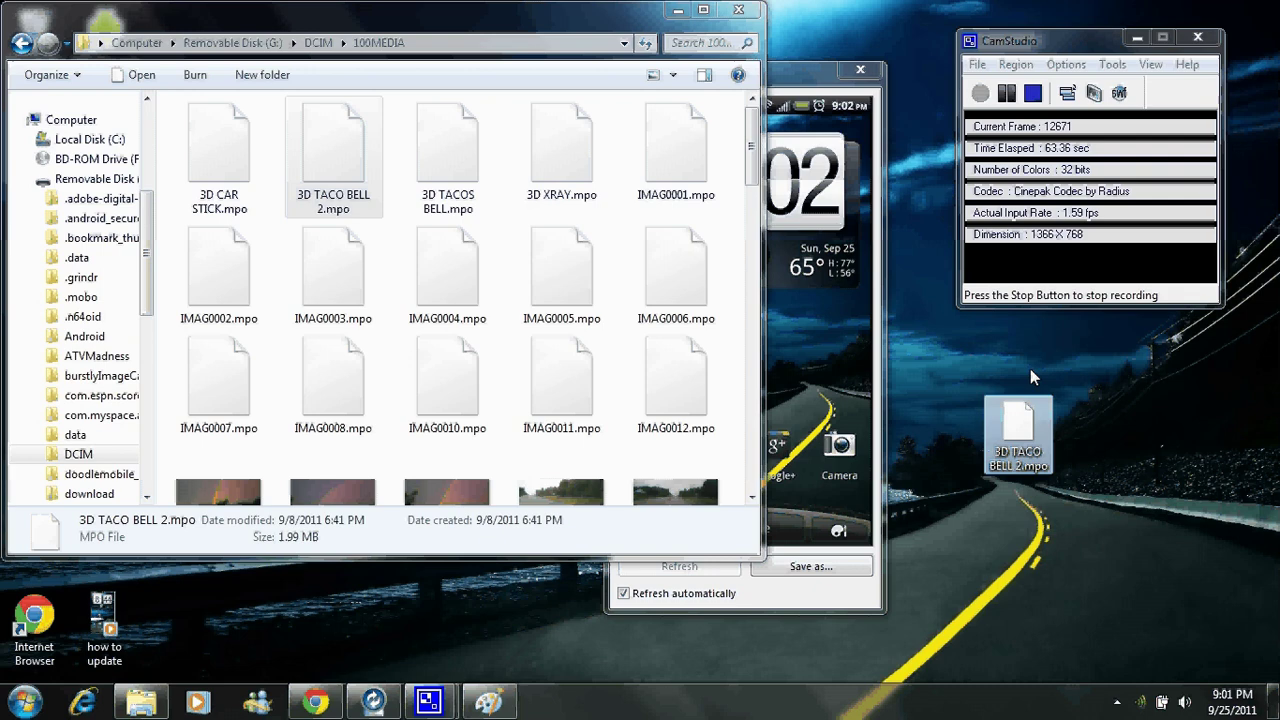
{"action": "left_click", "coordinate": [735, 12]}
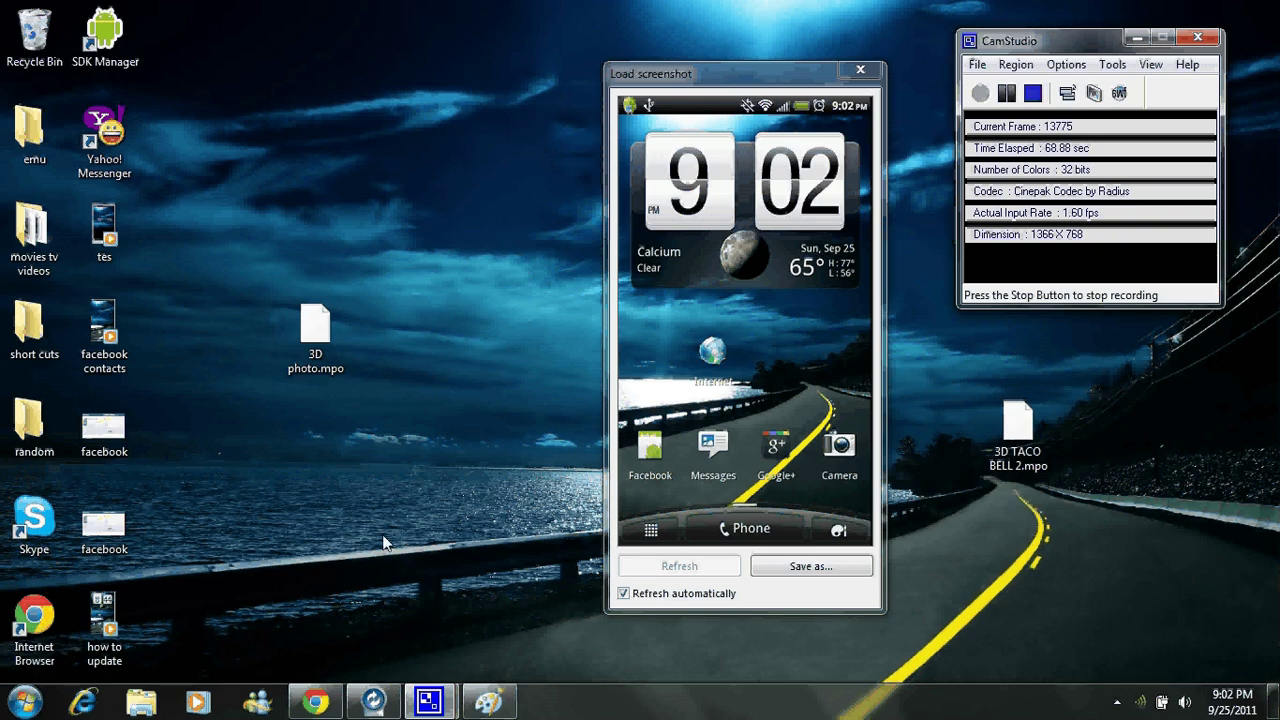
Step: Switch to Gmail in Chrome and compose a new message addressed to the two suggested recipient e-mail addresses
{"action": "left_click", "coordinate": [318, 706]}
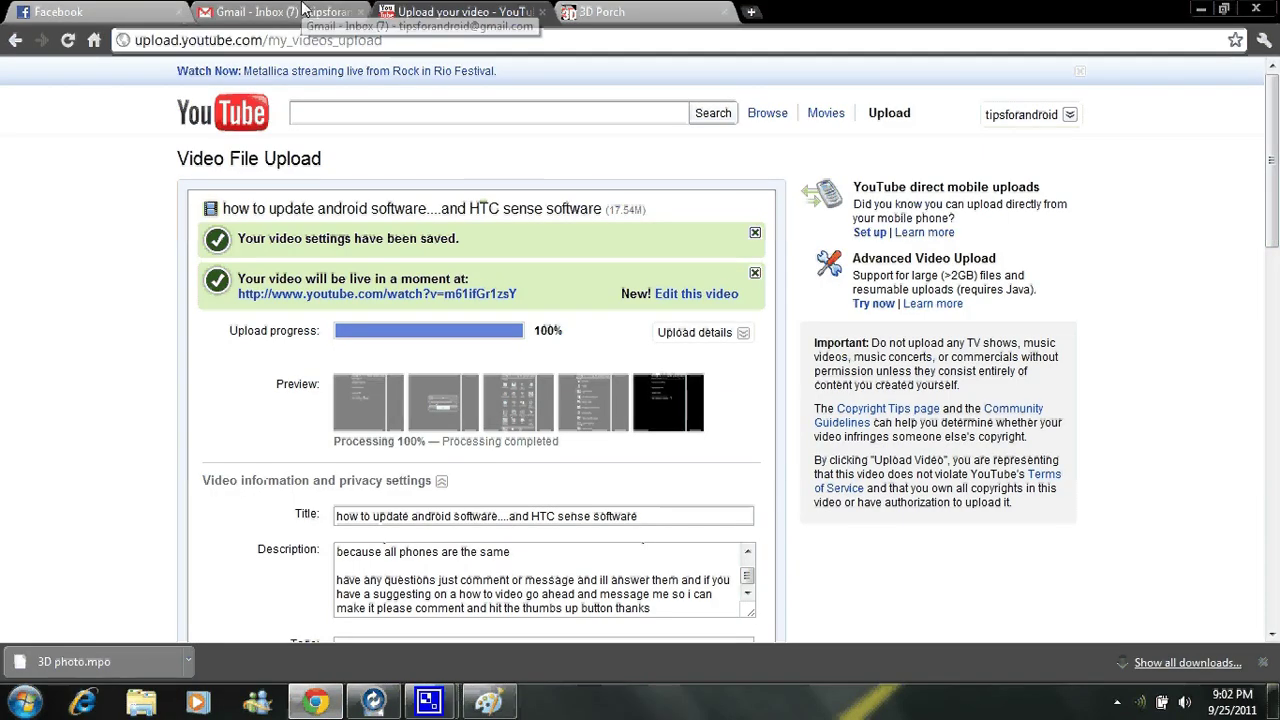
{"action": "left_click", "coordinate": [303, 11]}
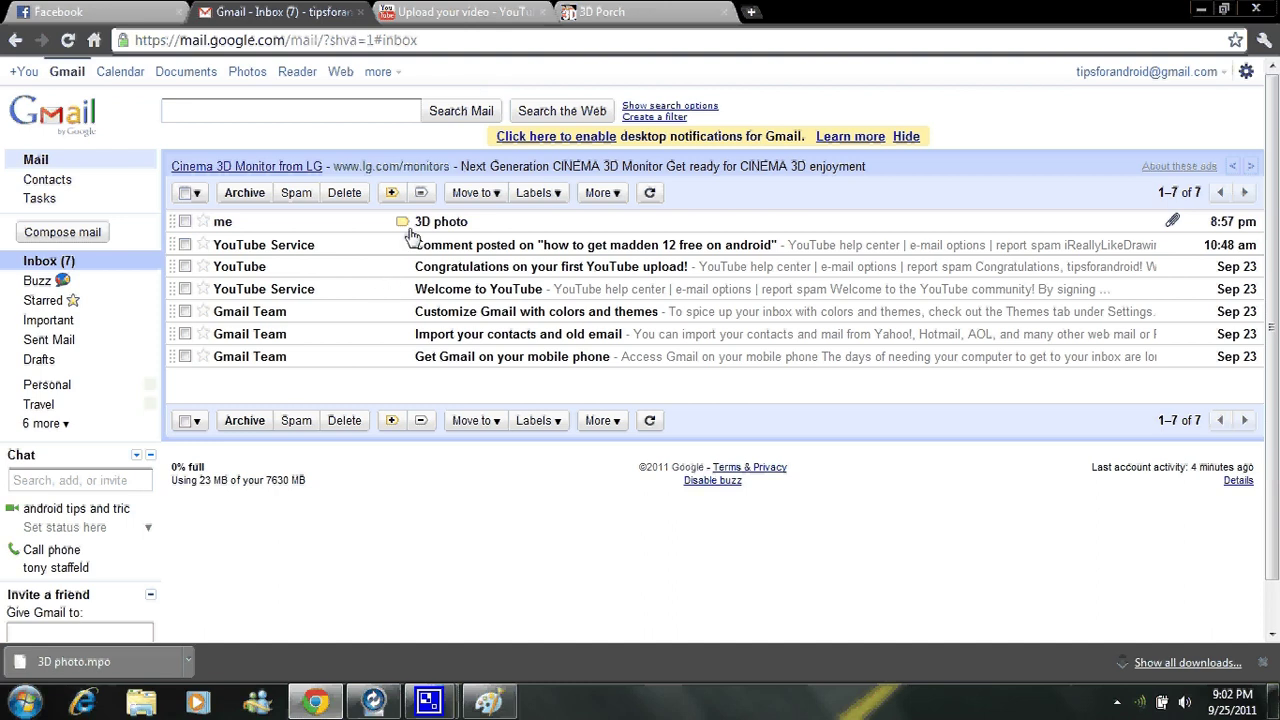
{"action": "left_click", "coordinate": [85, 235]}
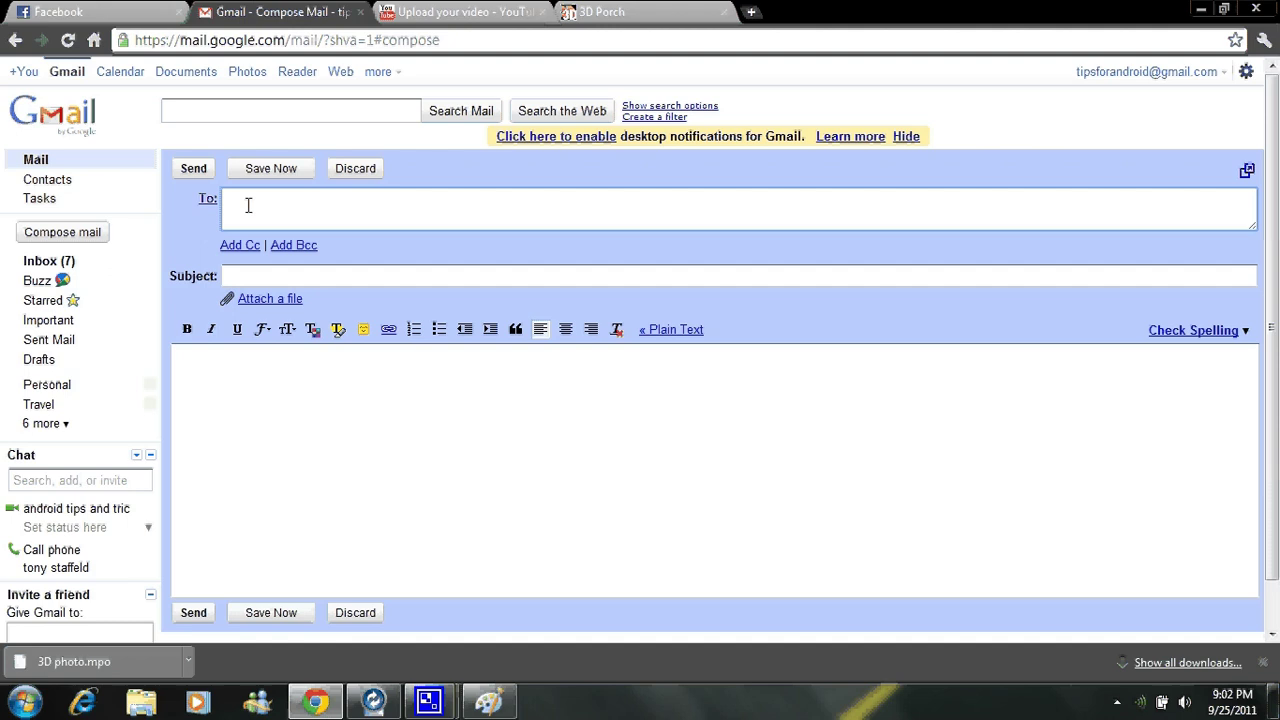
{"action": "type", "text": "bembmx"}
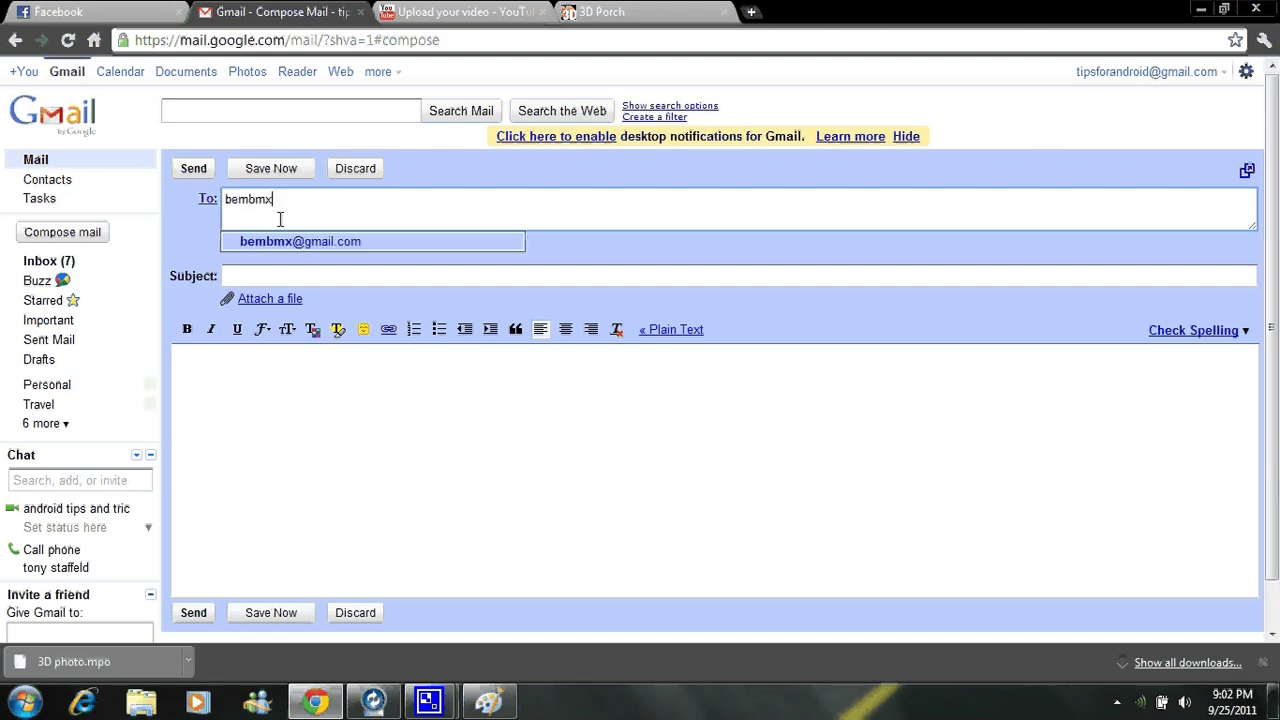
{"action": "left_click", "coordinate": [294, 245]}
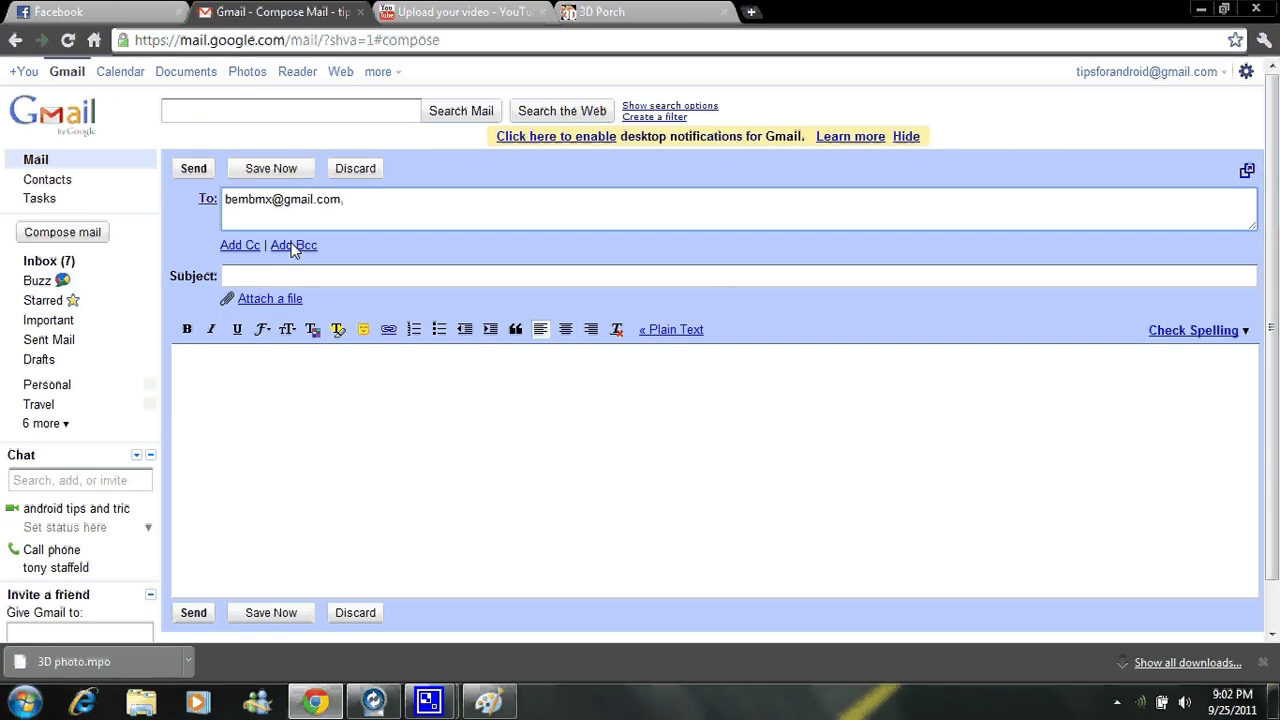
{"action": "type", "text": "tips"}
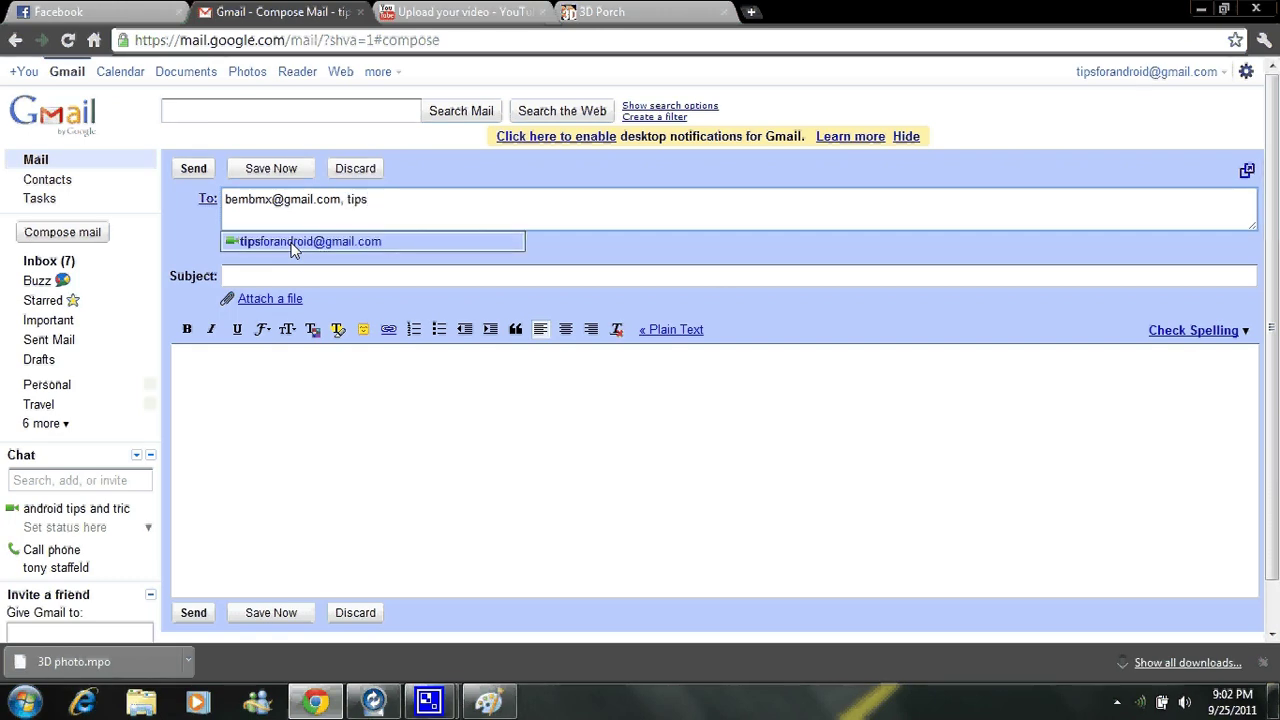
{"action": "left_click", "coordinate": [420, 245]}
Step: Attach 3D TACO BELL 2.mpo from the desktop to the message and minimize the browser
{"action": "left_click", "coordinate": [283, 299]}
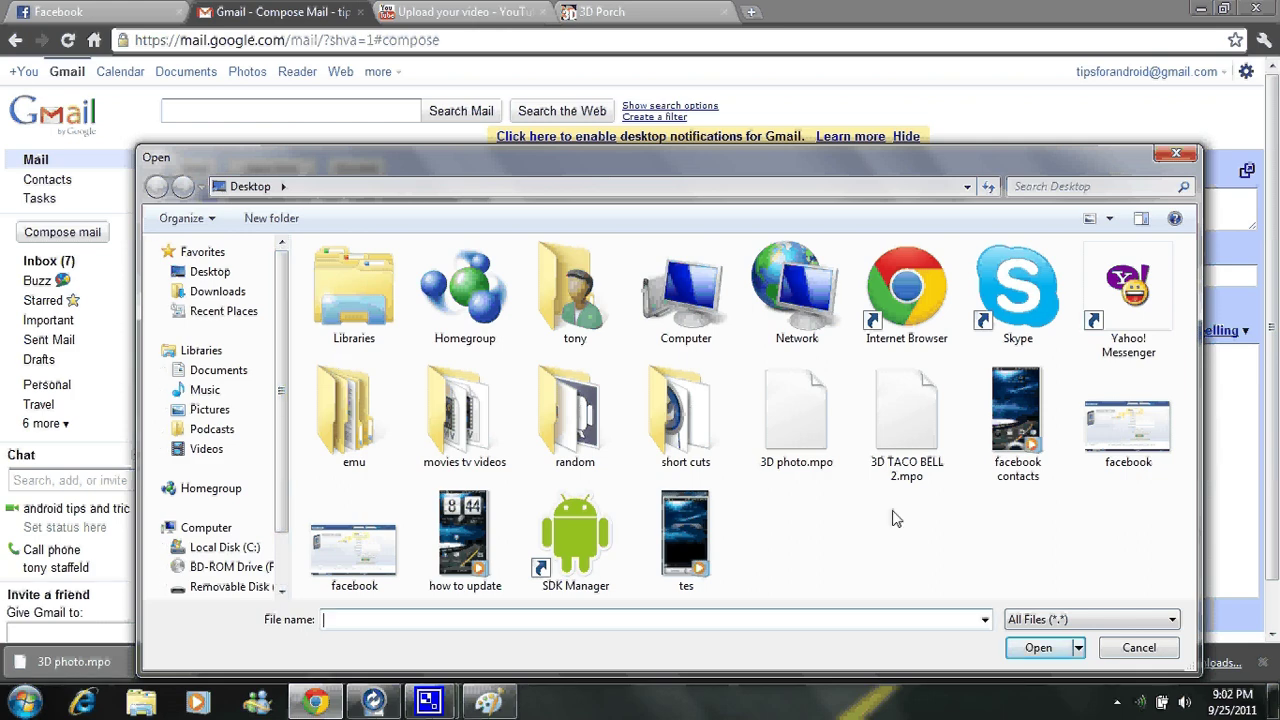
{"action": "double_click", "coordinate": [907, 401]}
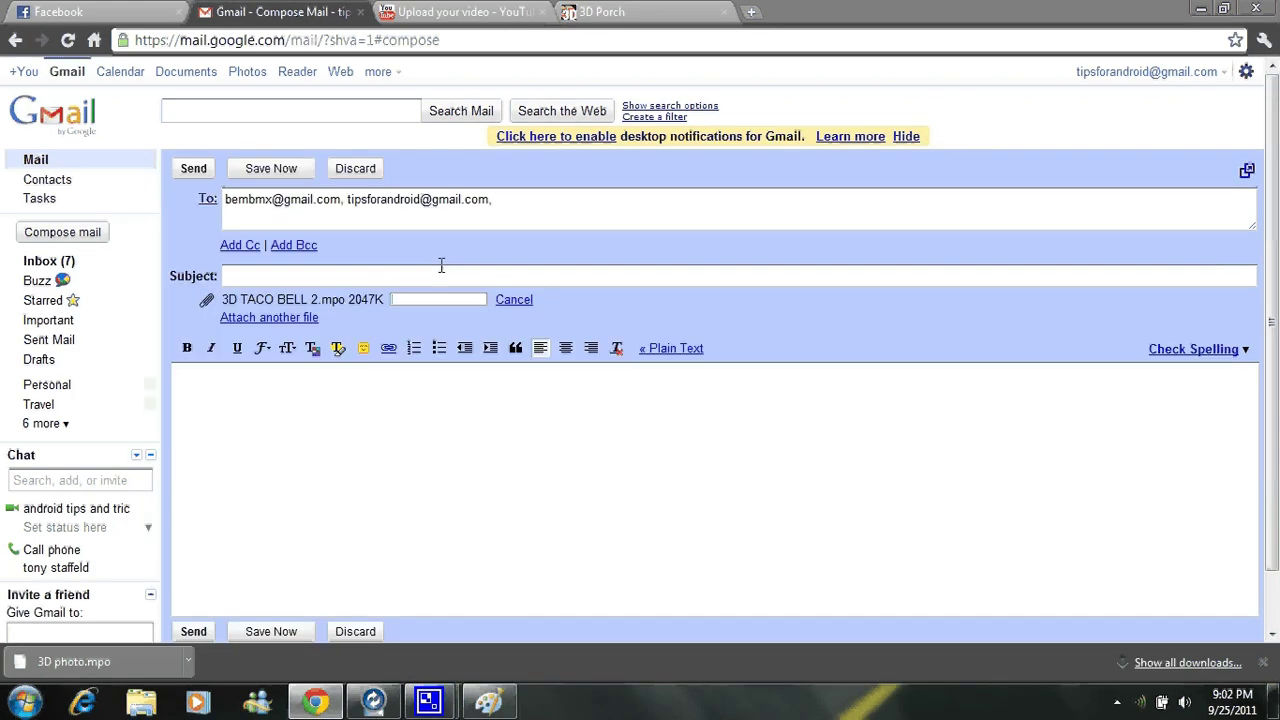
{"action": "left_click", "coordinate": [1200, 16]}
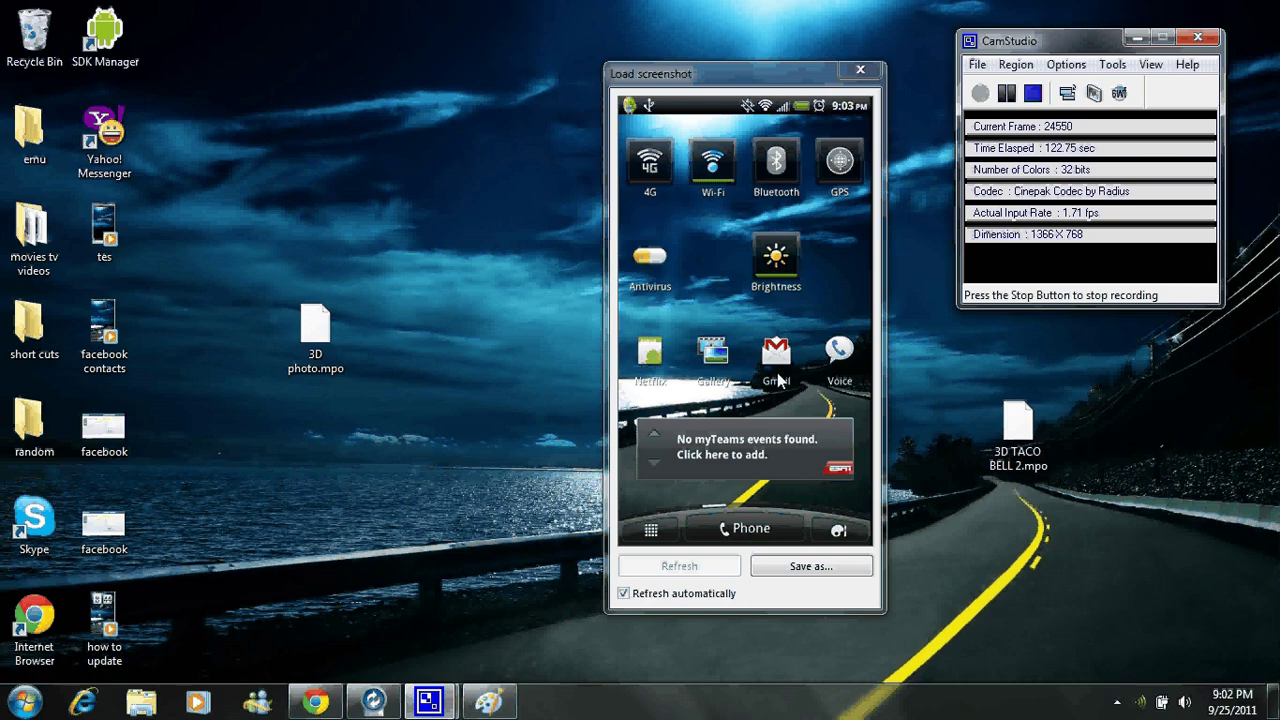
Step: Return to the draft in Chrome, send it without a subject or body text, and minimize the browser
{"action": "left_click", "coordinate": [318, 705]}
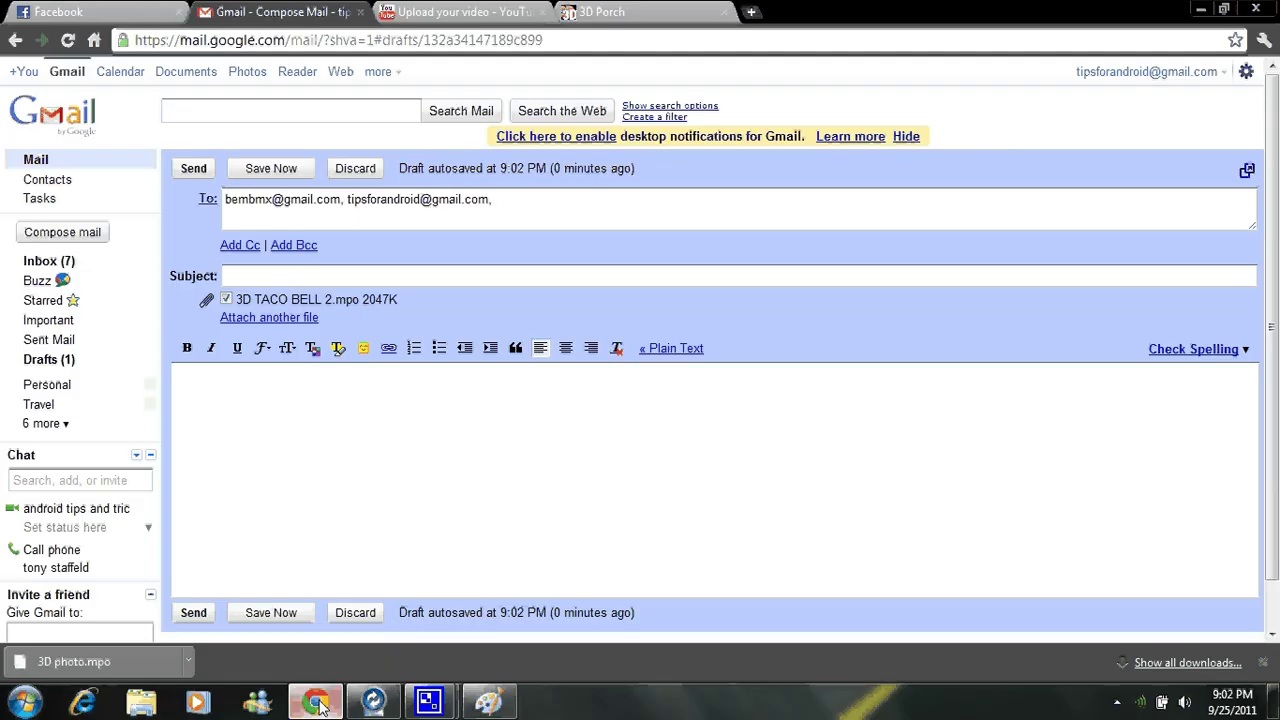
{"action": "left_click", "coordinate": [199, 172]}
{"action": "key", "text": "Return"}
{"action": "key", "text": "Return"}
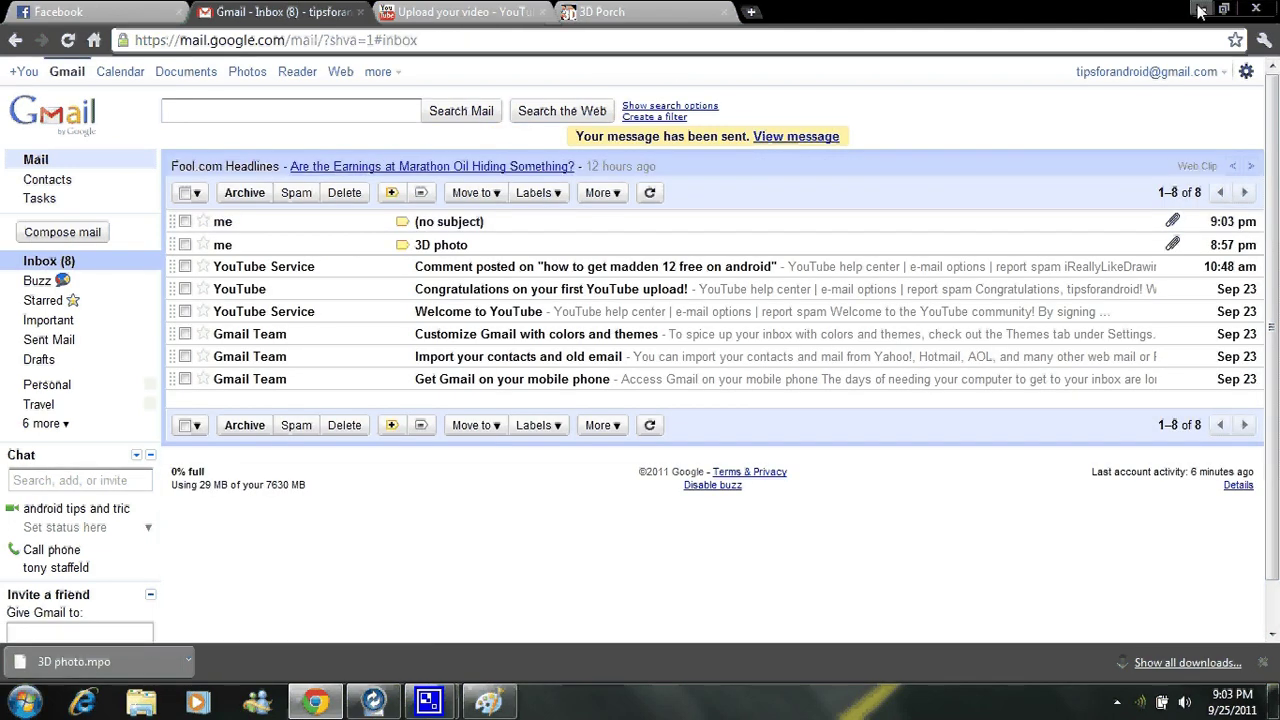
{"action": "left_click", "coordinate": [1200, 10]}
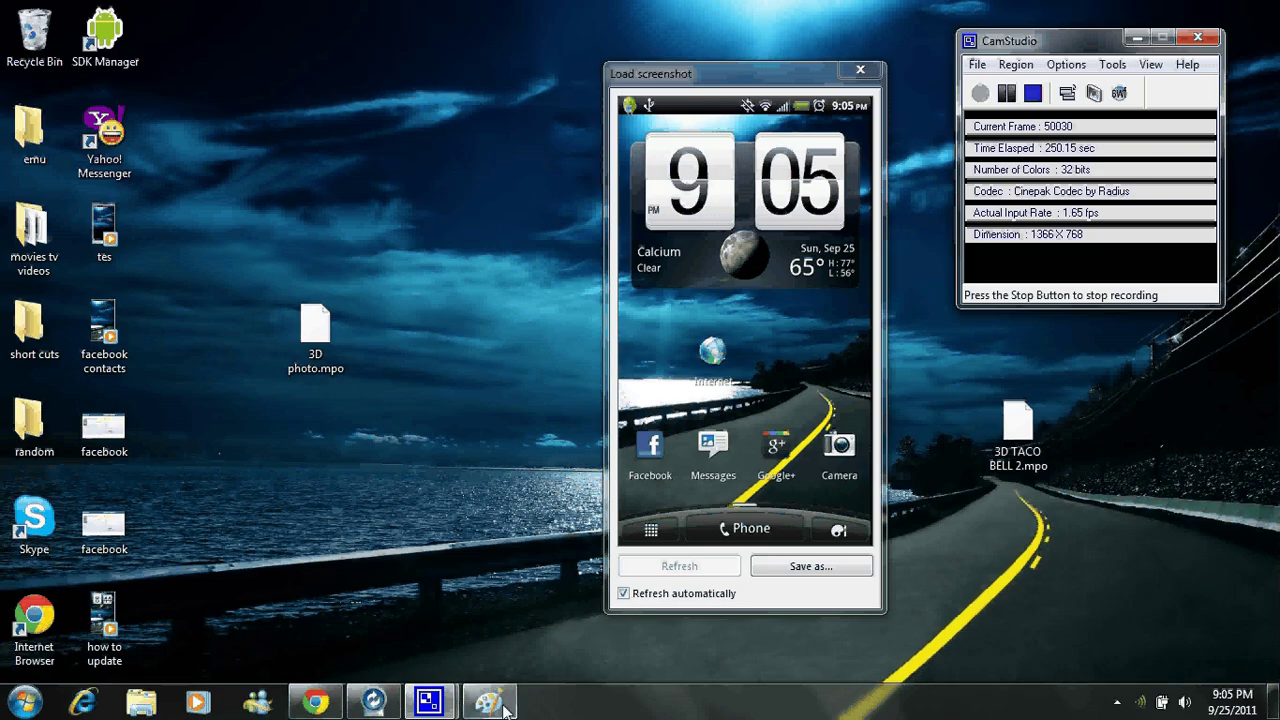
Step: Switch to the 3D Porch site in Chrome and open the husky photo from the home page's featured 3D photos
{"action": "left_click", "coordinate": [316, 704]}
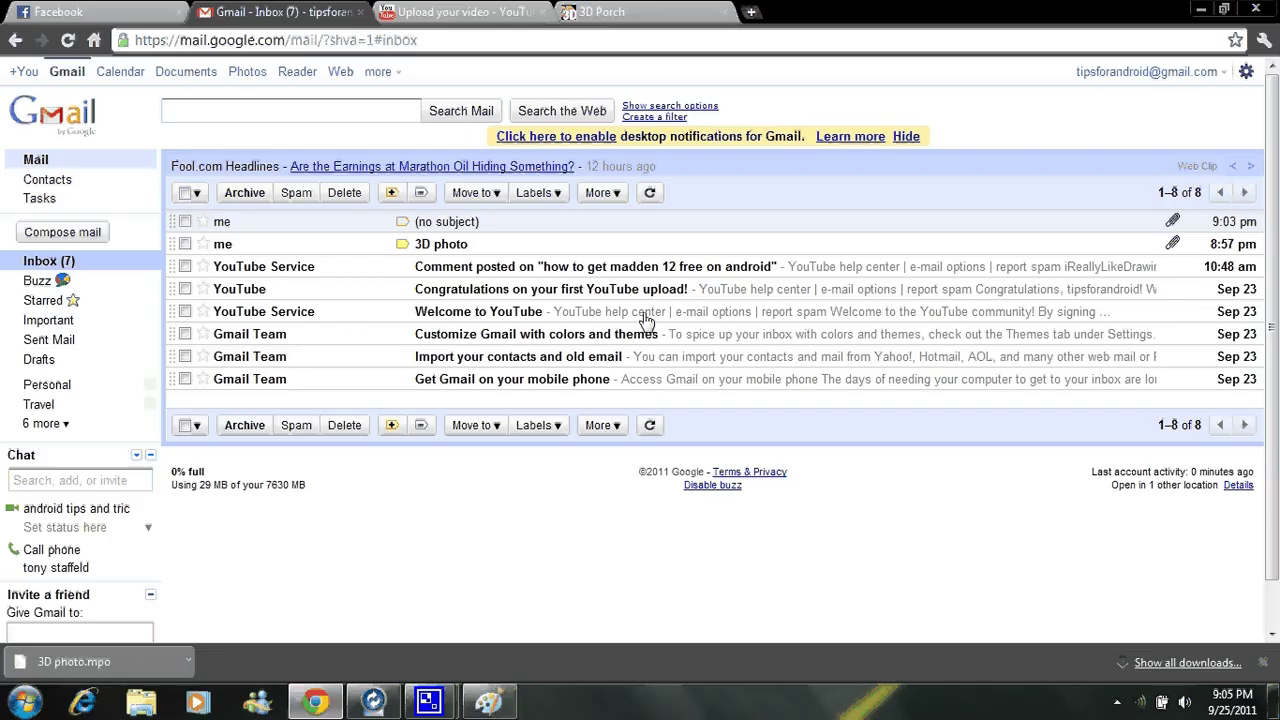
{"action": "left_click", "coordinate": [618, 11]}
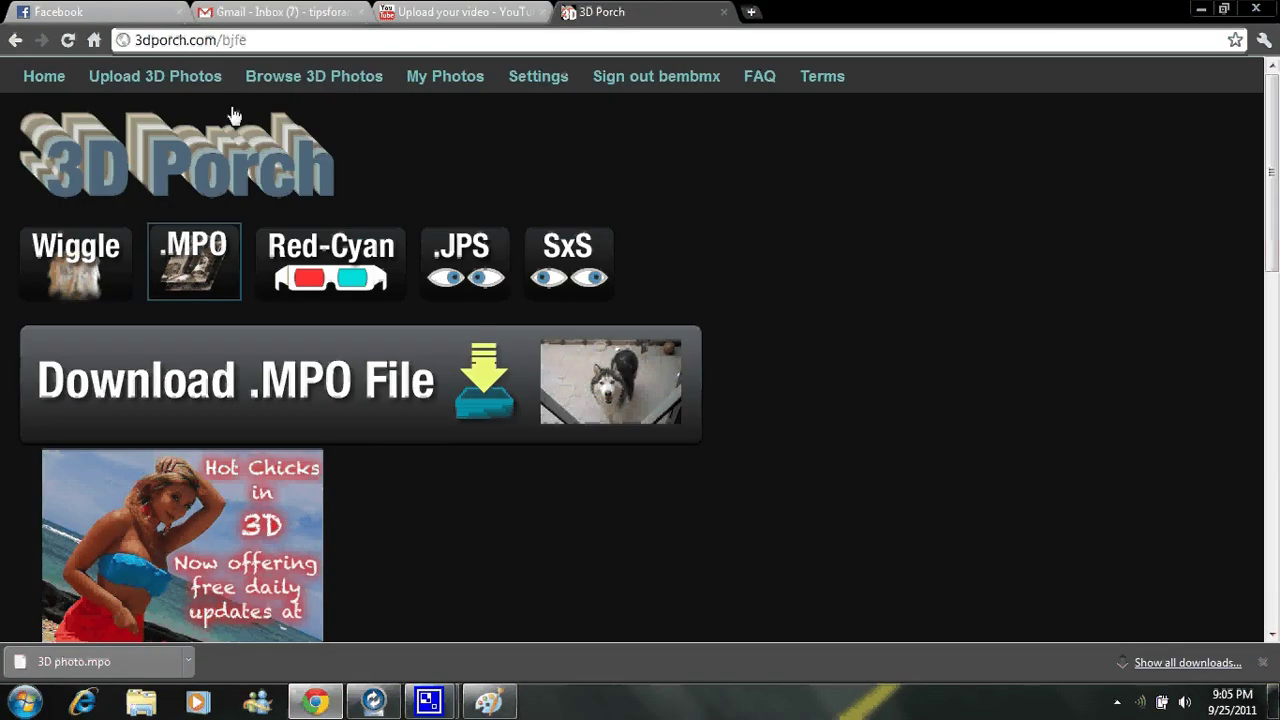
{"action": "left_click", "coordinate": [168, 148]}
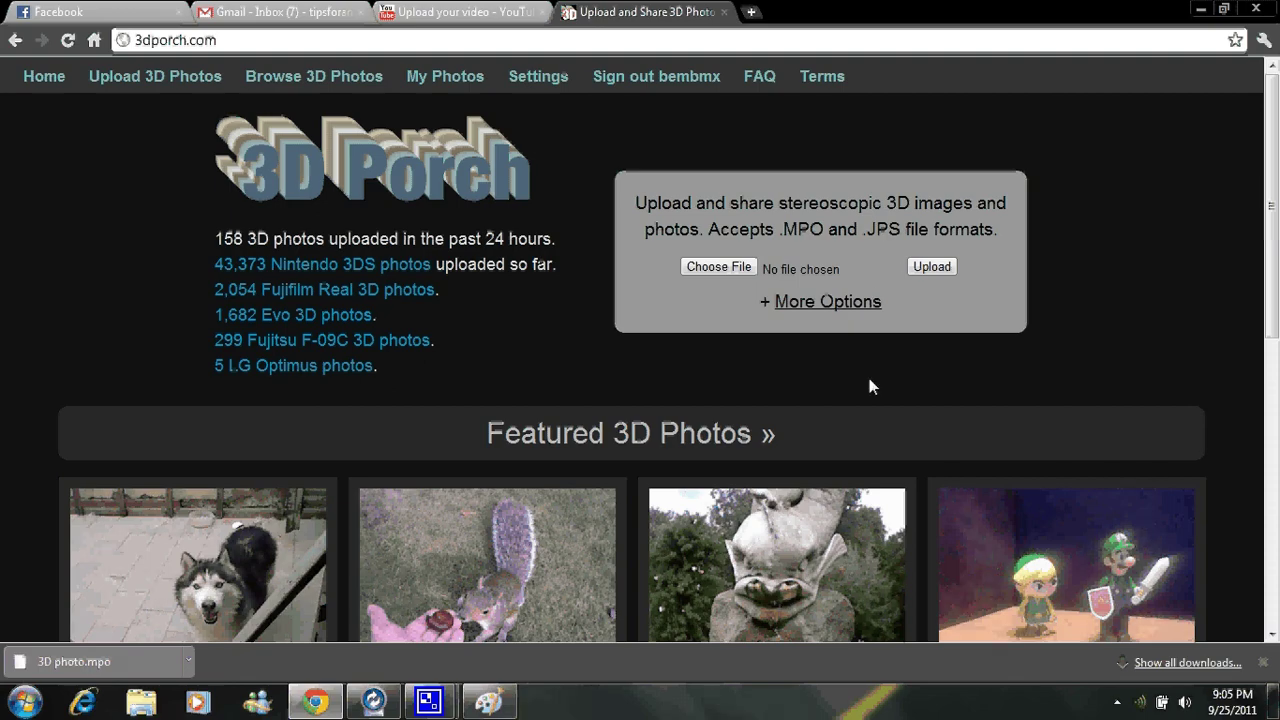
{"action": "scroll", "coordinate": [869, 383], "scroll_direction": "down", "scroll_amount": 4}
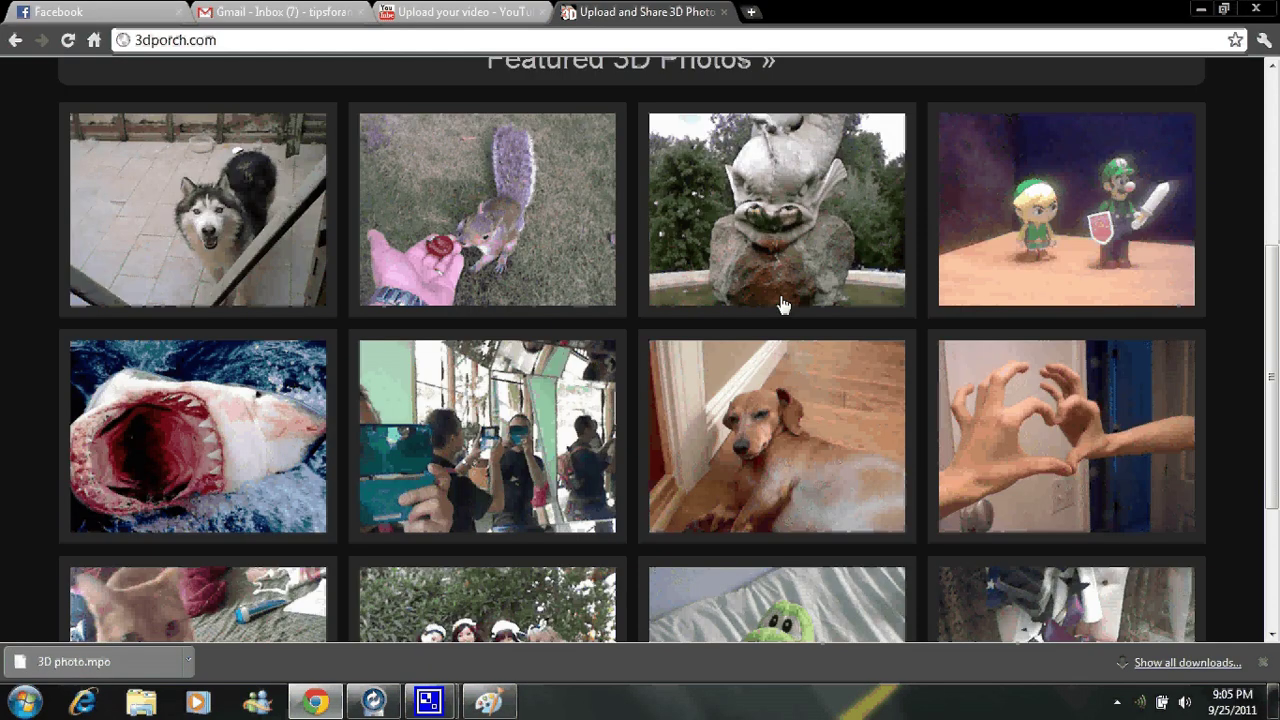
{"action": "left_click", "coordinate": [278, 258]}
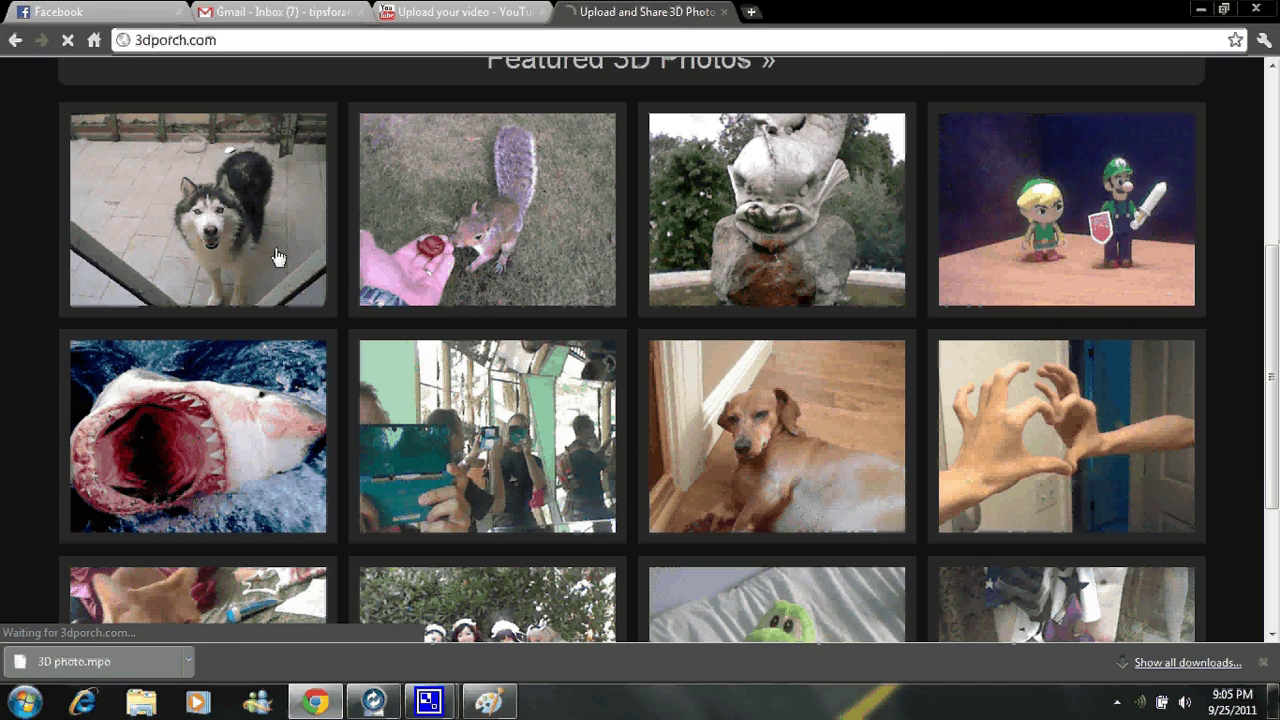
Step: Open the husky photo's MPO download, check the file type offered for saving it, and close the image without saving
{"action": "scroll", "coordinate": [410, 290], "scroll_direction": "down", "scroll_amount": 1}
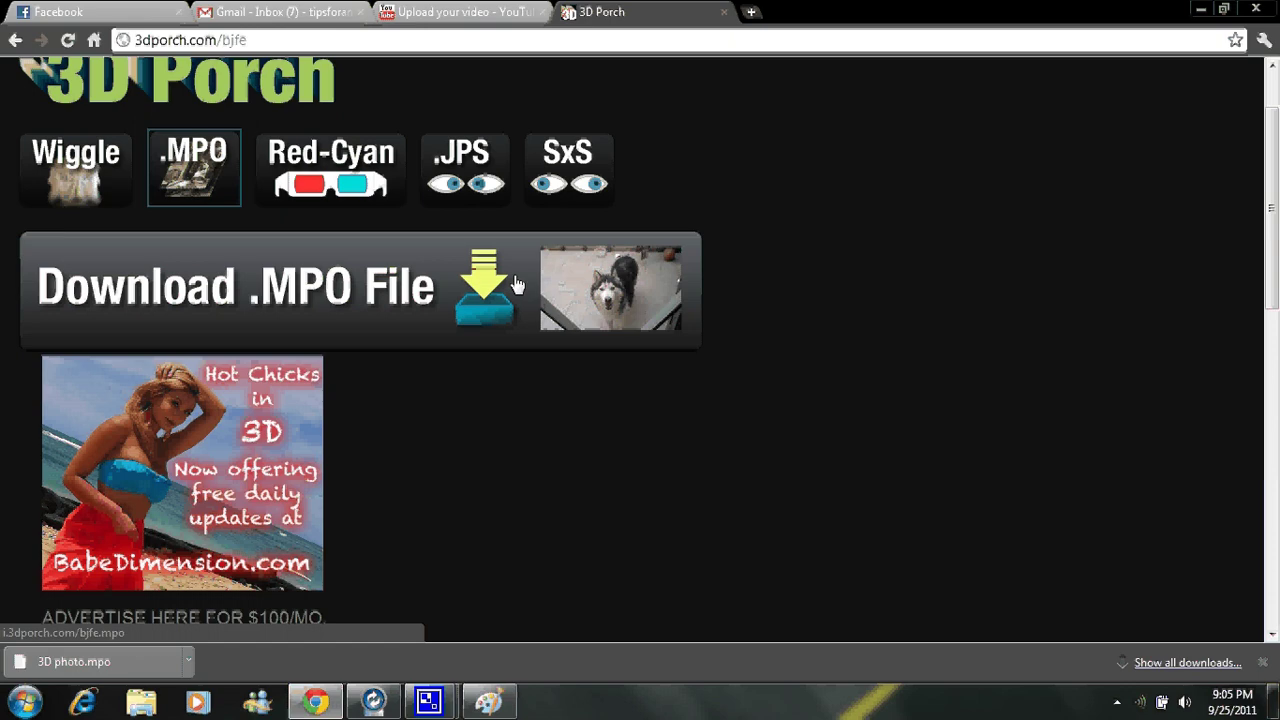
{"action": "left_click", "coordinate": [460, 293]}
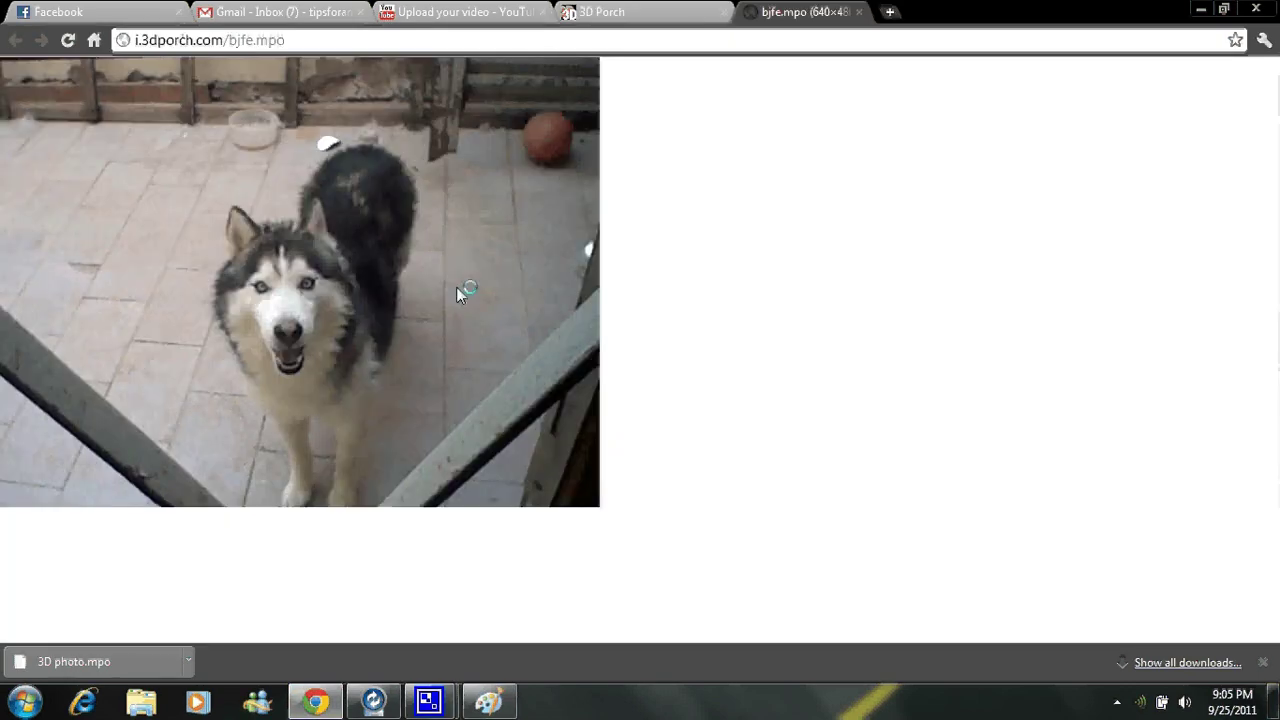
{"action": "right_click", "coordinate": [257, 304]}
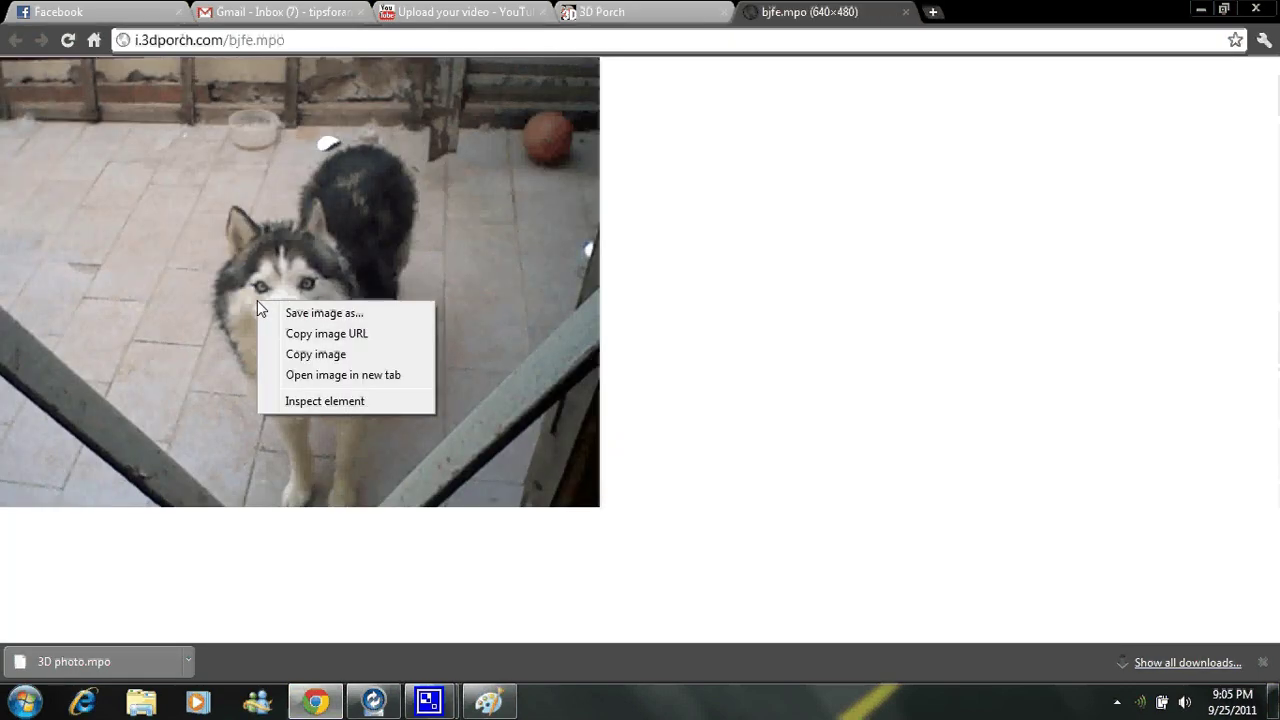
{"action": "left_click", "coordinate": [300, 313]}
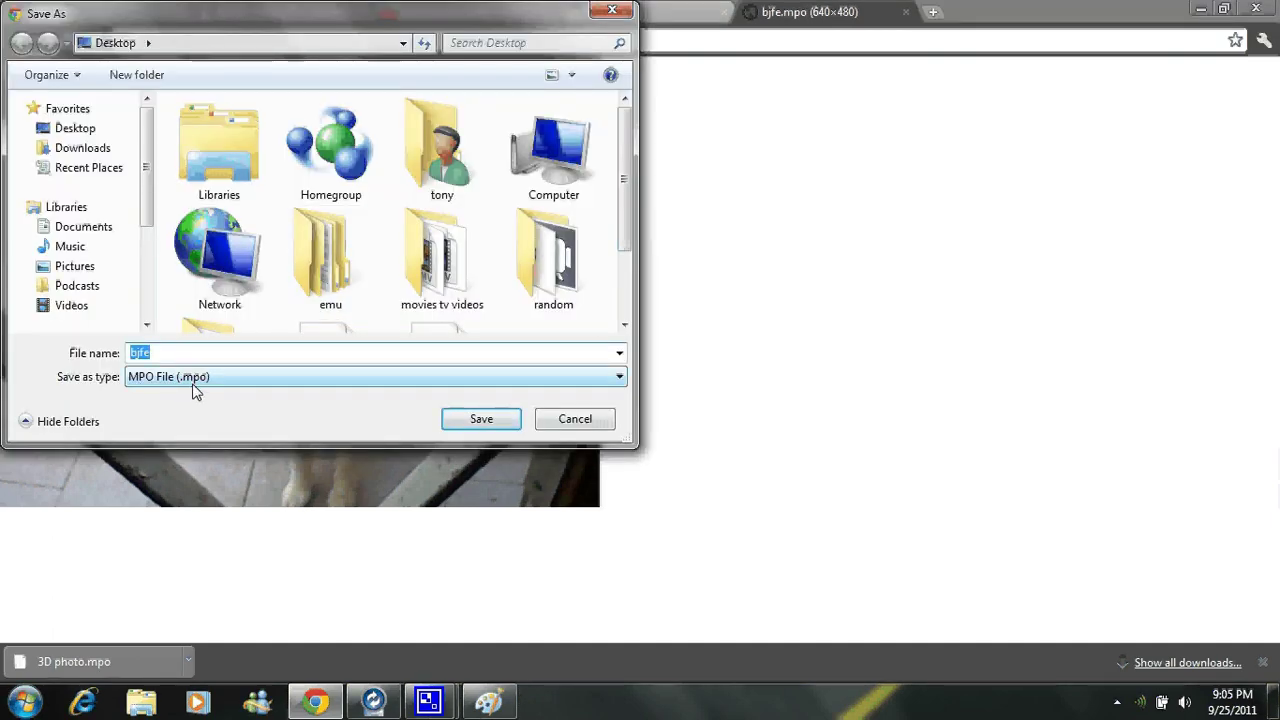
{"action": "left_click", "coordinate": [586, 420]}
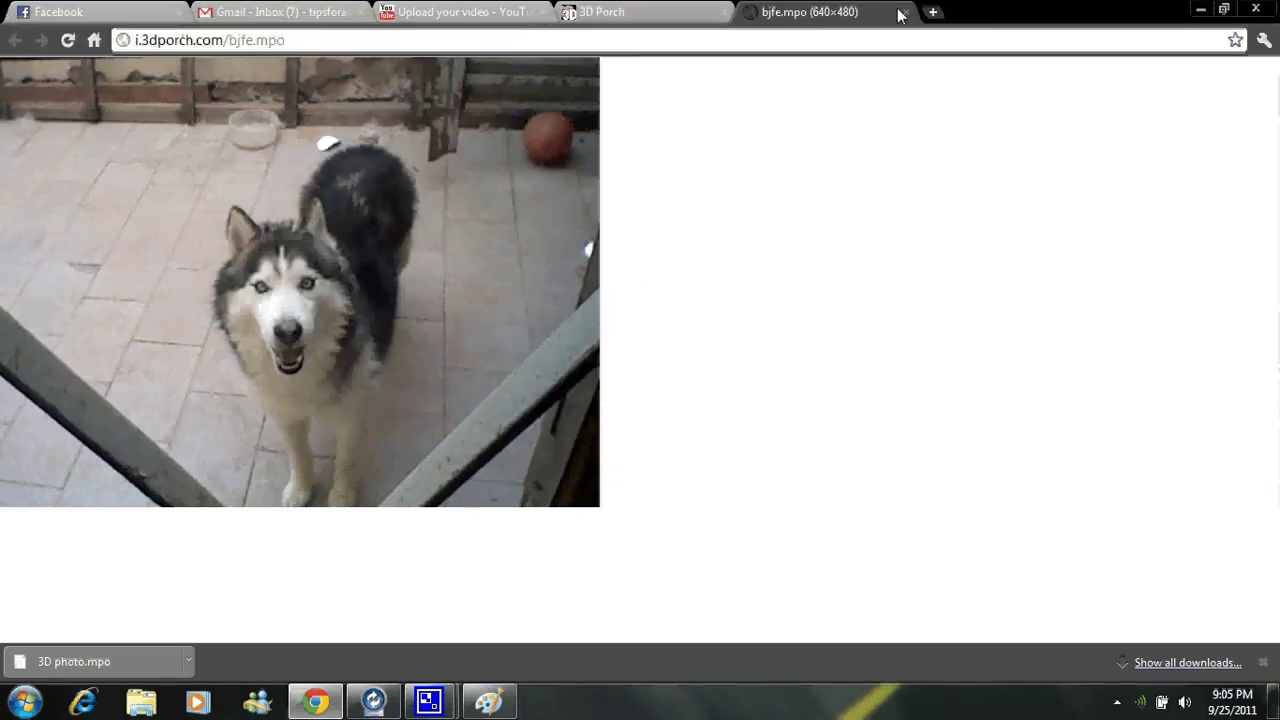
{"action": "left_click", "coordinate": [901, 13]}
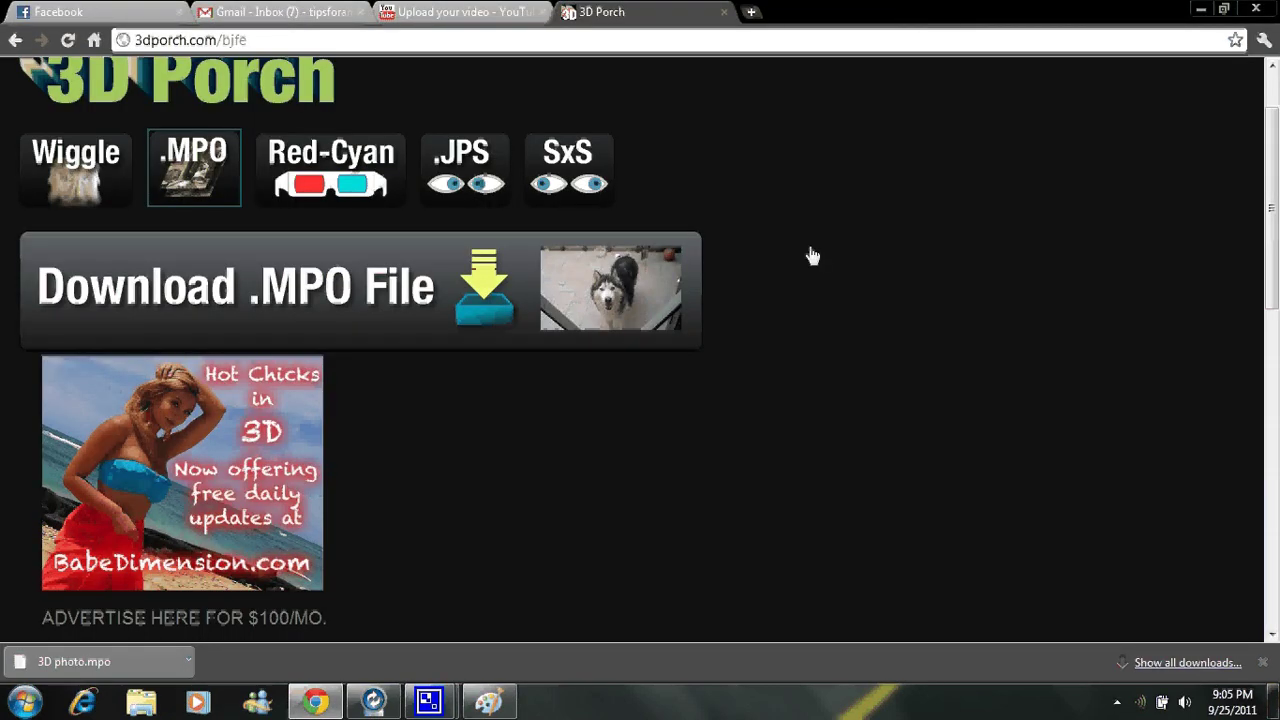
Step: View the husky photo in the Wiggle format
{"action": "left_click", "coordinate": [65, 214]}
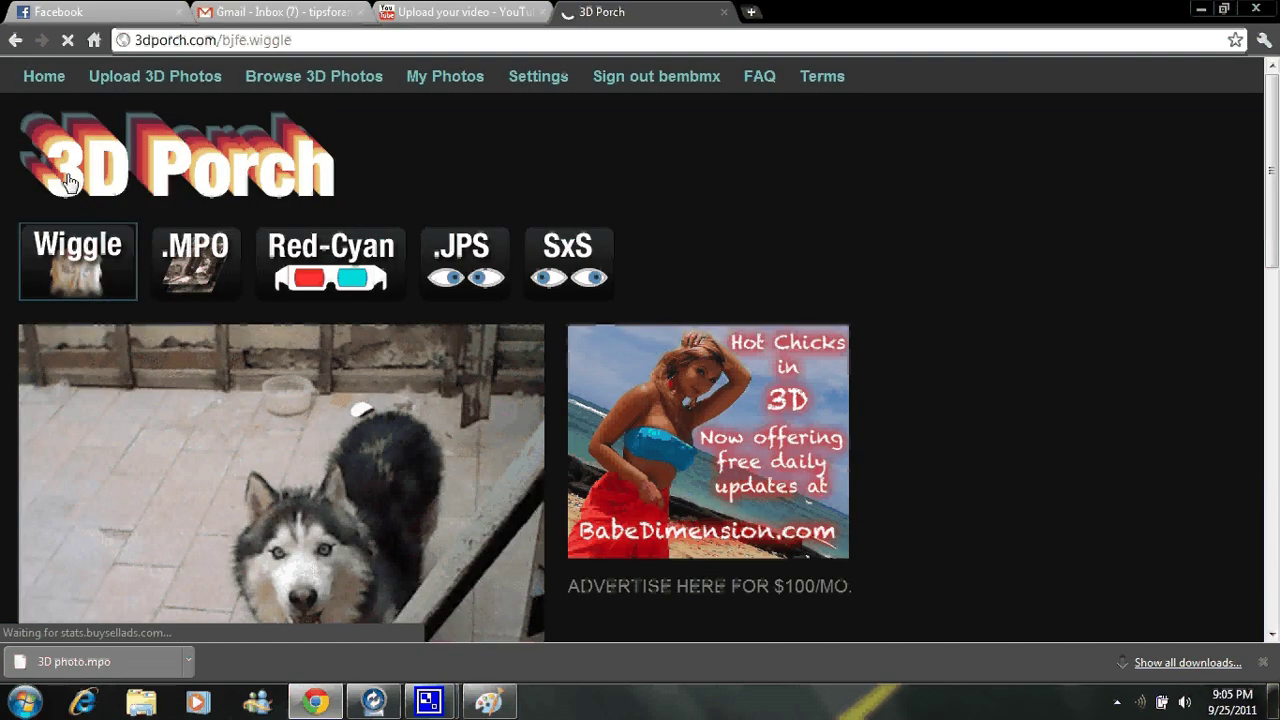
{"action": "scroll", "coordinate": [180, 497], "scroll_direction": "down", "scroll_amount": 2}
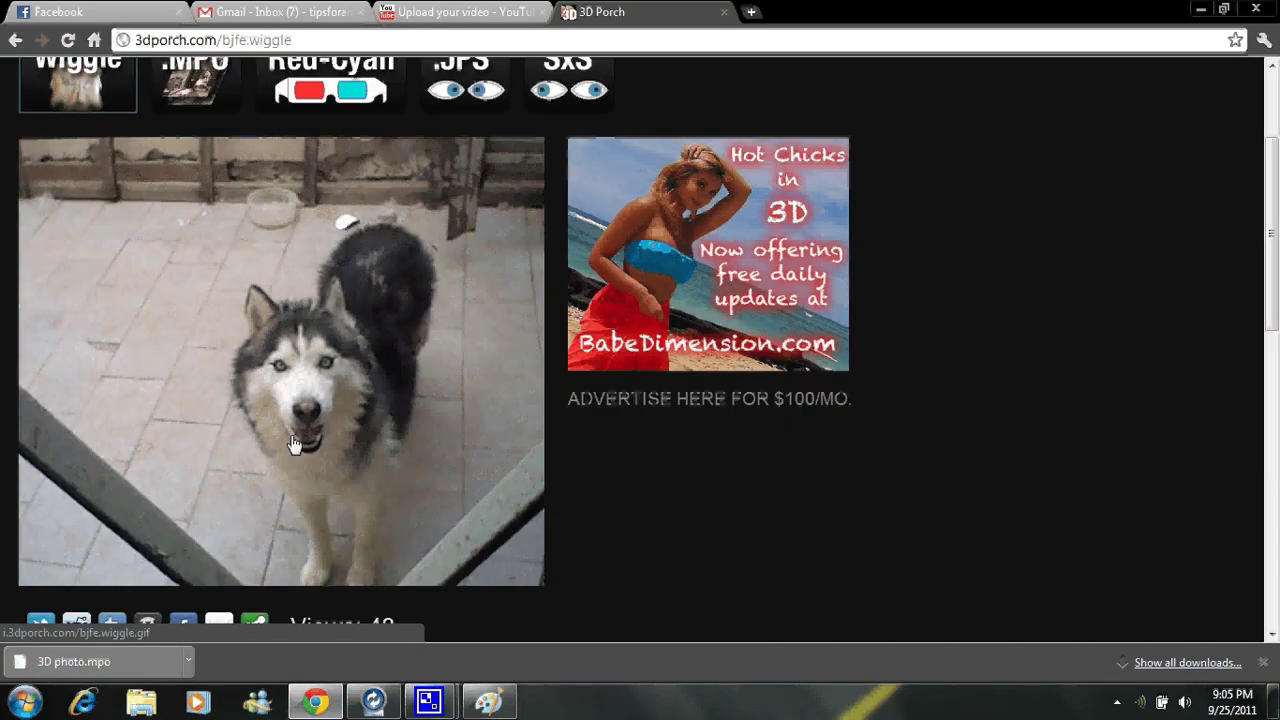
{"action": "scroll", "coordinate": [310, 410], "scroll_direction": "up", "scroll_amount": 2}
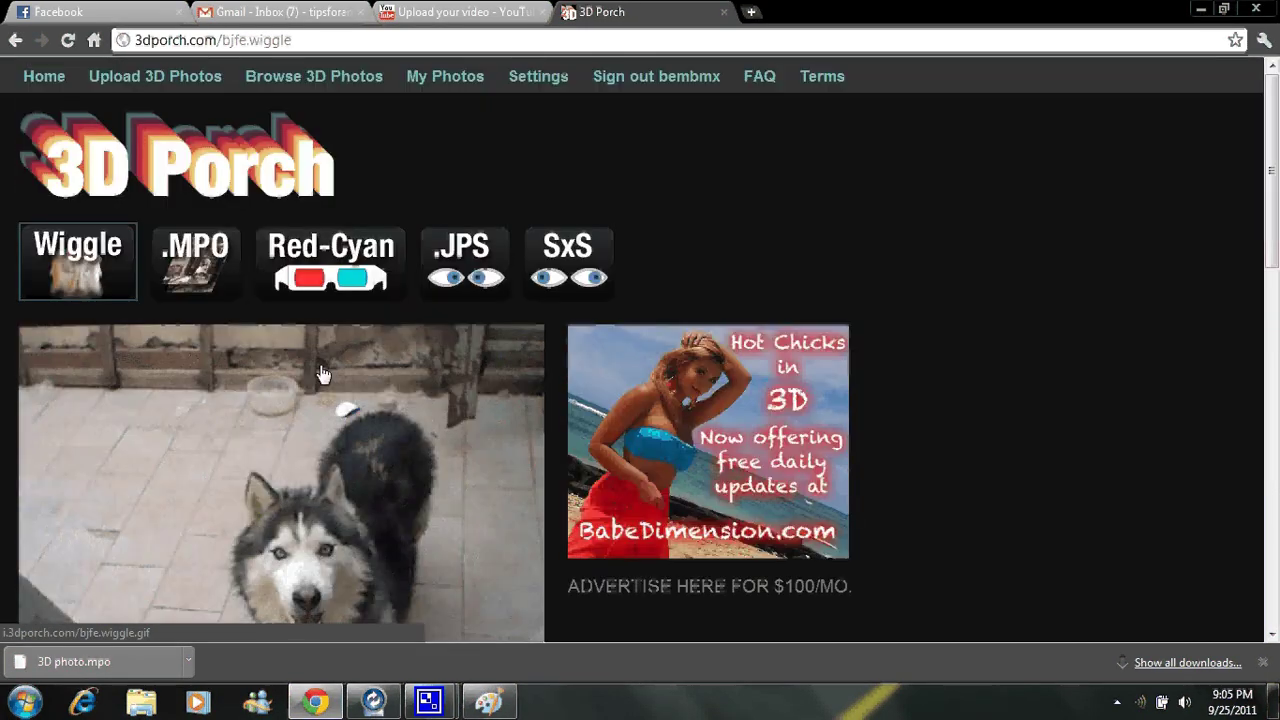
Step: View the husky photo in the Red-Cyan format and in the side-by-side .JPS format
{"action": "left_click", "coordinate": [345, 288]}
{"action": "scroll", "coordinate": [340, 300], "scroll_direction": "down", "scroll_amount": 3}
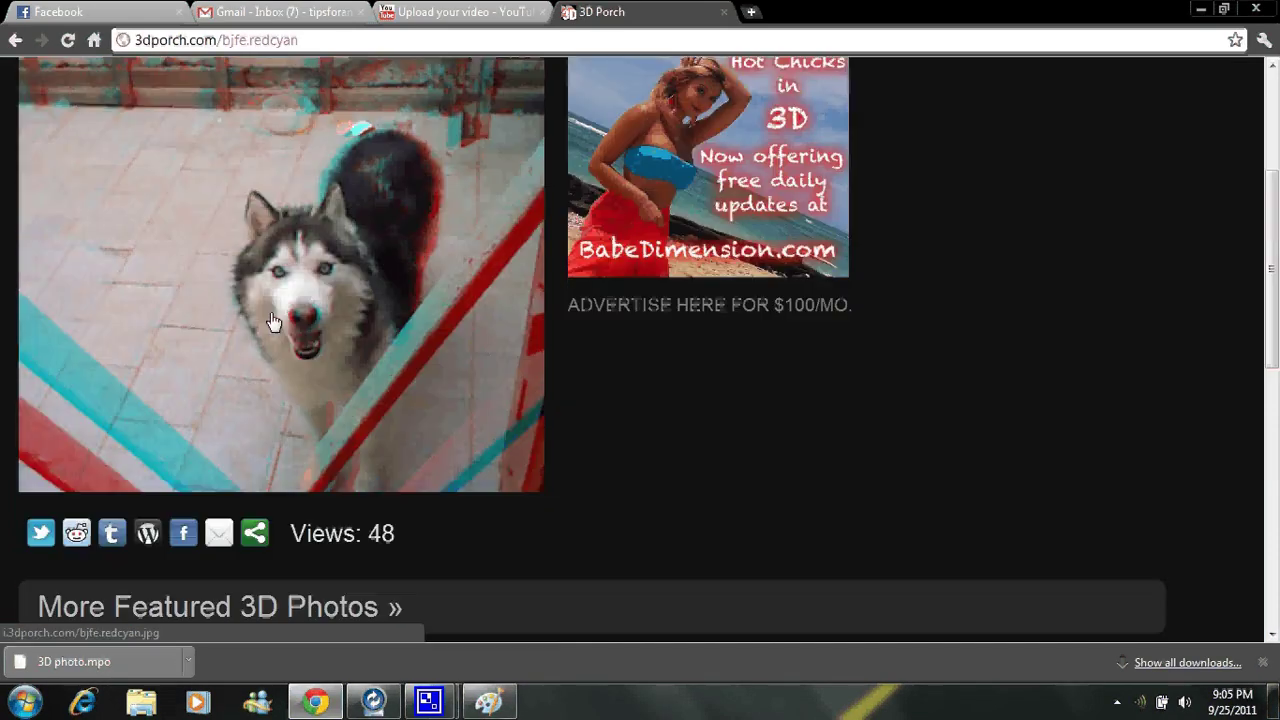
{"action": "scroll", "coordinate": [94, 380], "scroll_direction": "up", "scroll_amount": 2}
{"action": "left_click_drag", "start_coordinate": [84, 378], "coordinate": [286, 251]}
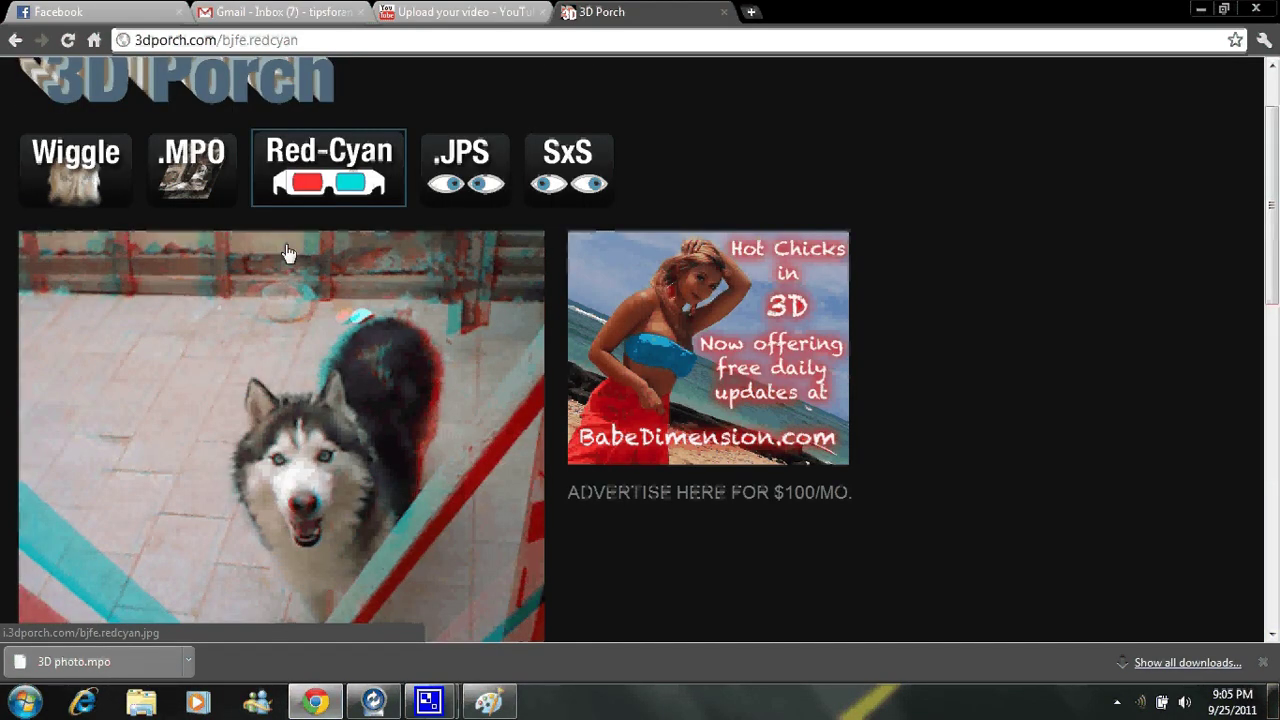
{"action": "left_click", "coordinate": [455, 184]}
{"action": "scroll", "coordinate": [460, 186], "scroll_direction": "down", "scroll_amount": 4}
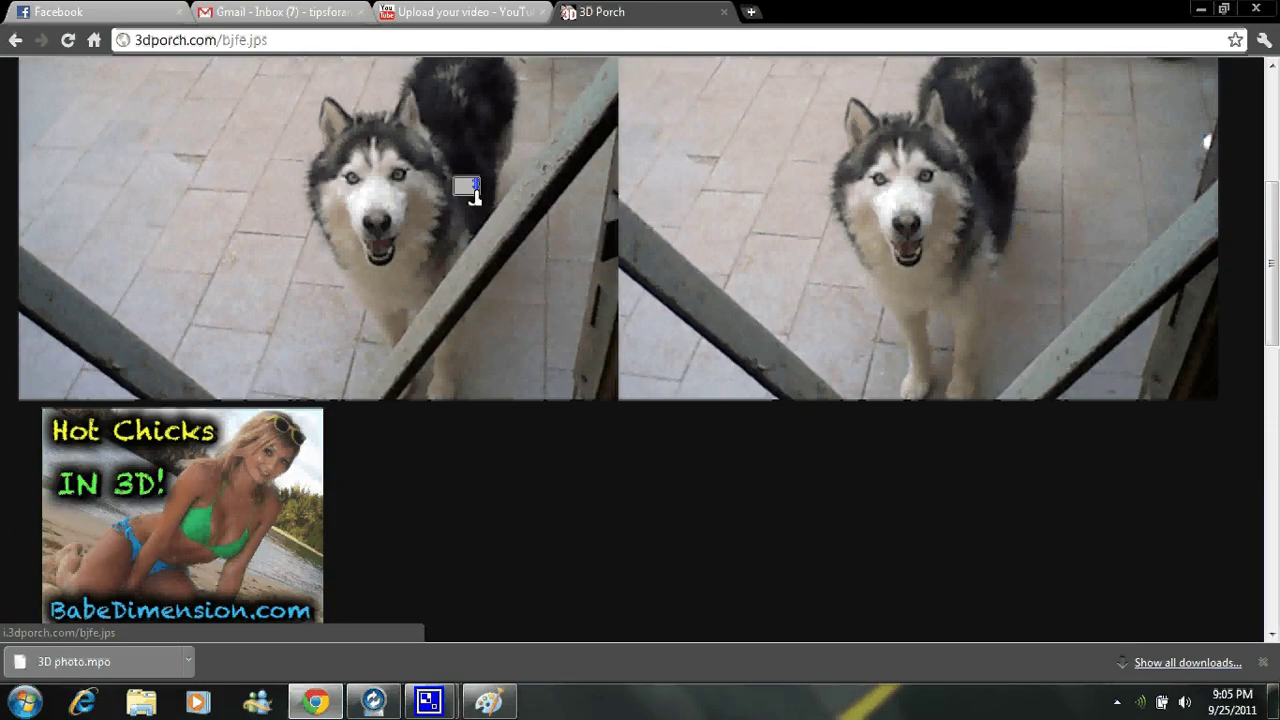
Step: Open the husky photo's SxS format page and look through what it offers
{"action": "scroll", "coordinate": [455, 183], "scroll_direction": "up", "scroll_amount": 3}
{"action": "left_click", "coordinate": [567, 165]}
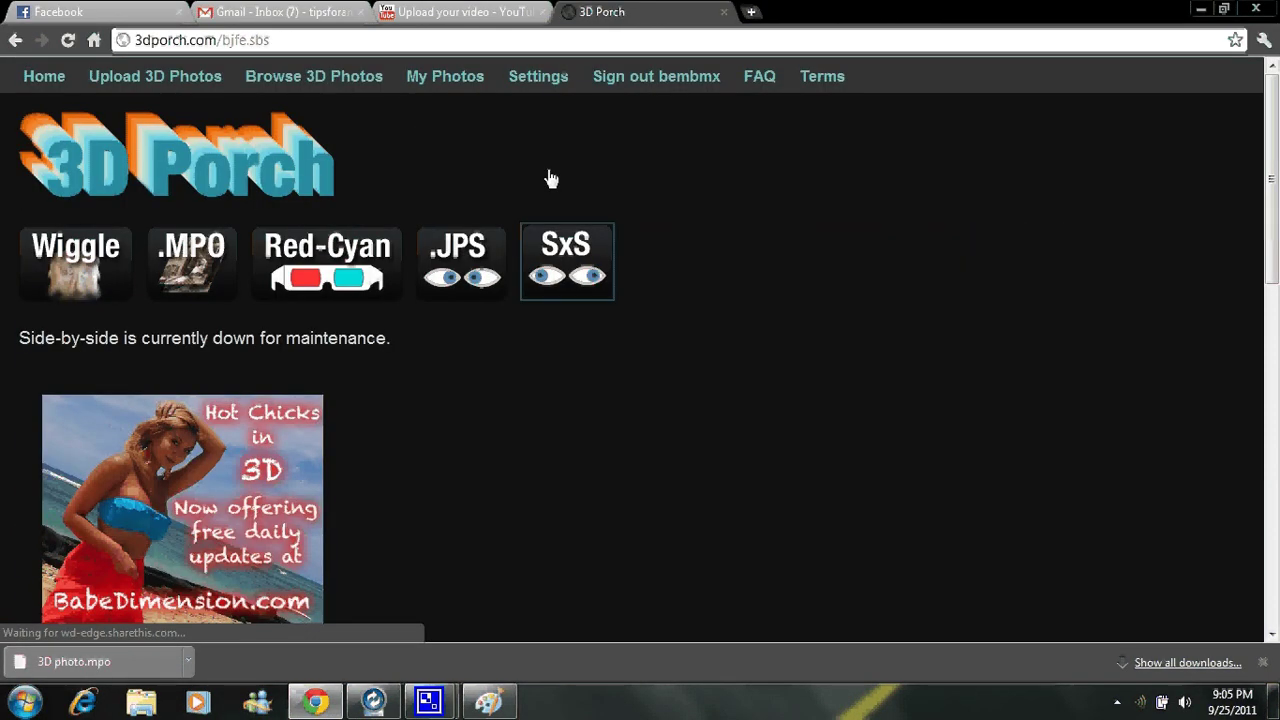
{"action": "scroll", "coordinate": [557, 287], "scroll_direction": "down", "scroll_amount": 2}
{"action": "left_click_drag", "start_coordinate": [567, 240], "coordinate": [545, 277]}
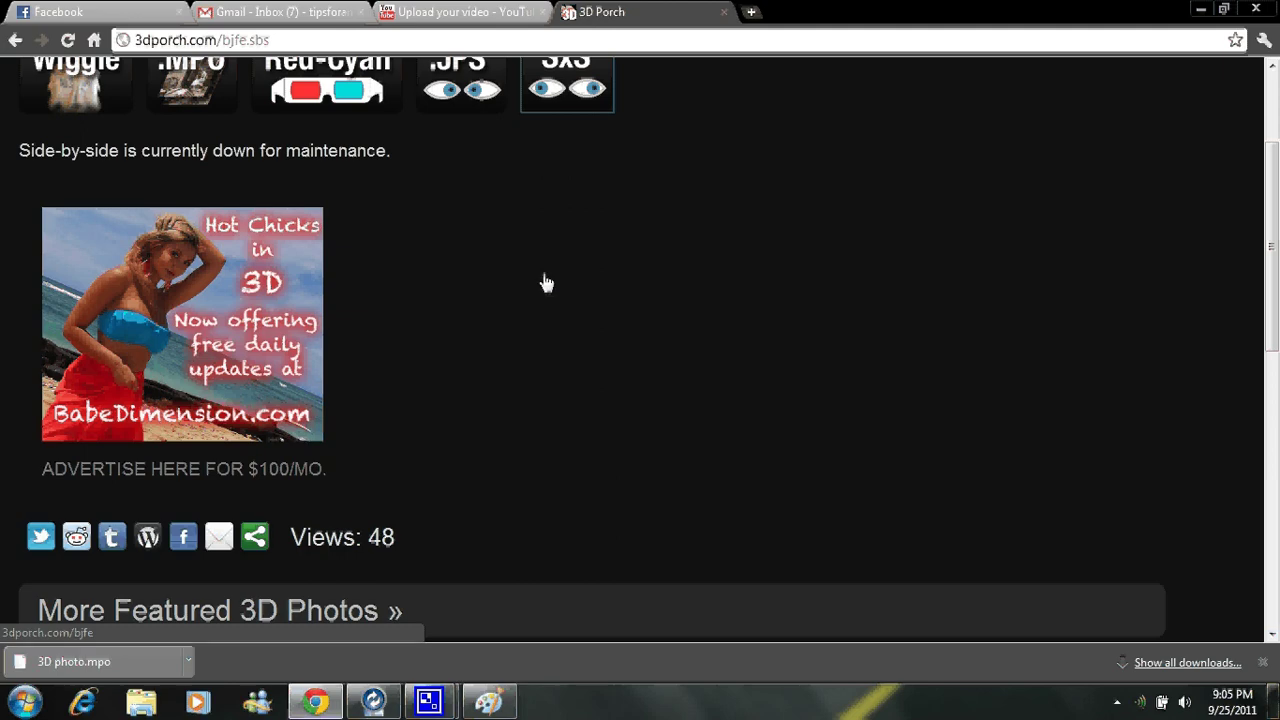
{"action": "scroll", "coordinate": [545, 282], "scroll_direction": "up", "scroll_amount": 2}
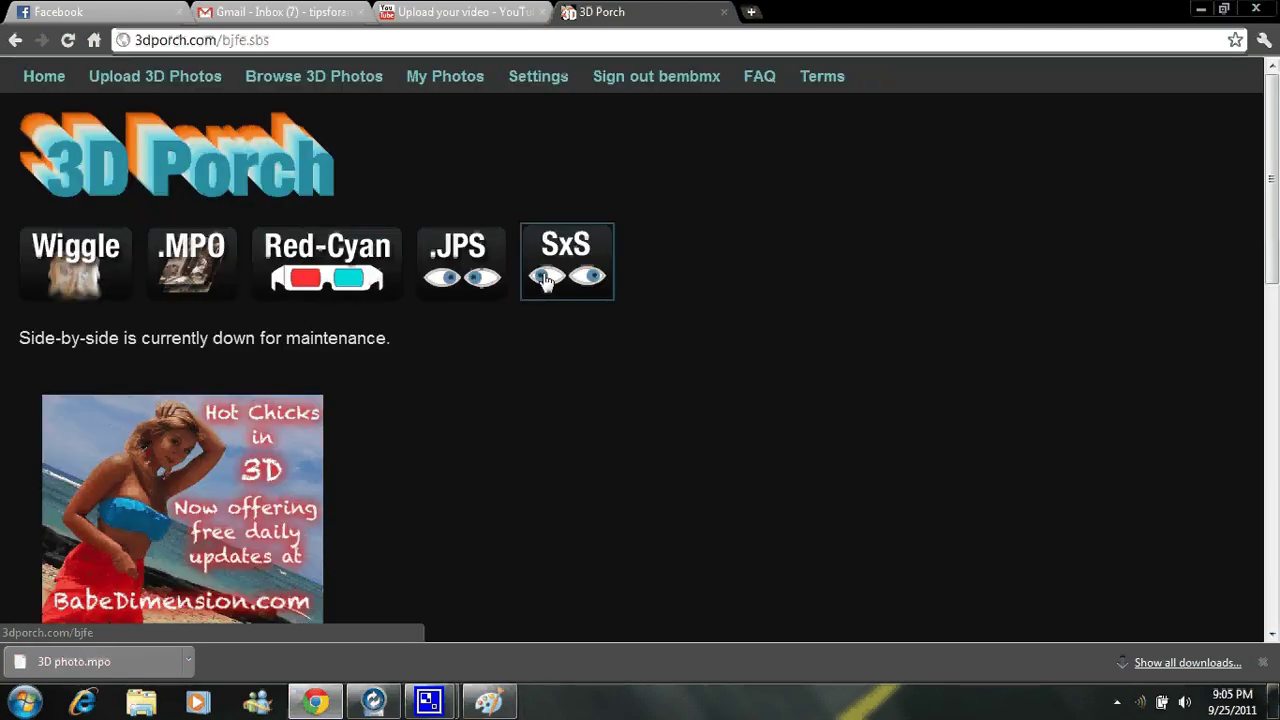
Step: Browse the featured 3D photos on the 3D Porch home page, and minimize the browser window to return to the desktop
{"action": "left_click", "coordinate": [137, 155]}
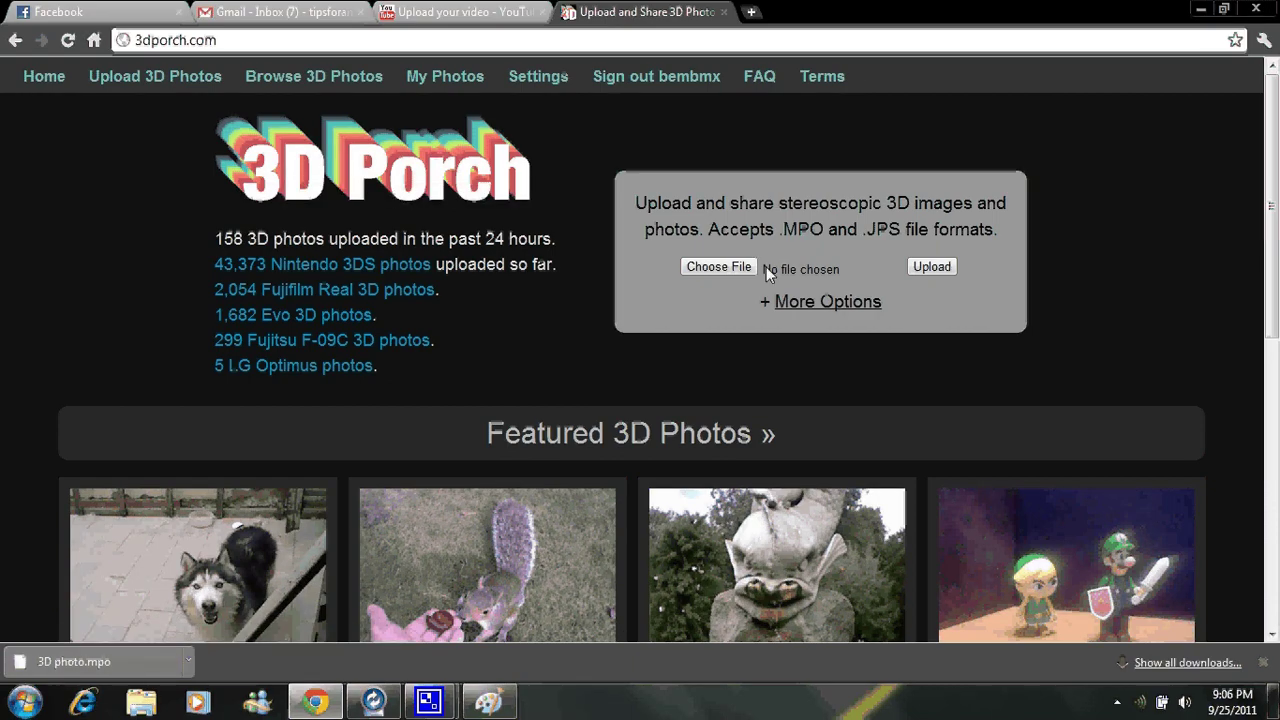
{"action": "scroll", "coordinate": [766, 267], "scroll_direction": "down", "scroll_amount": 3}
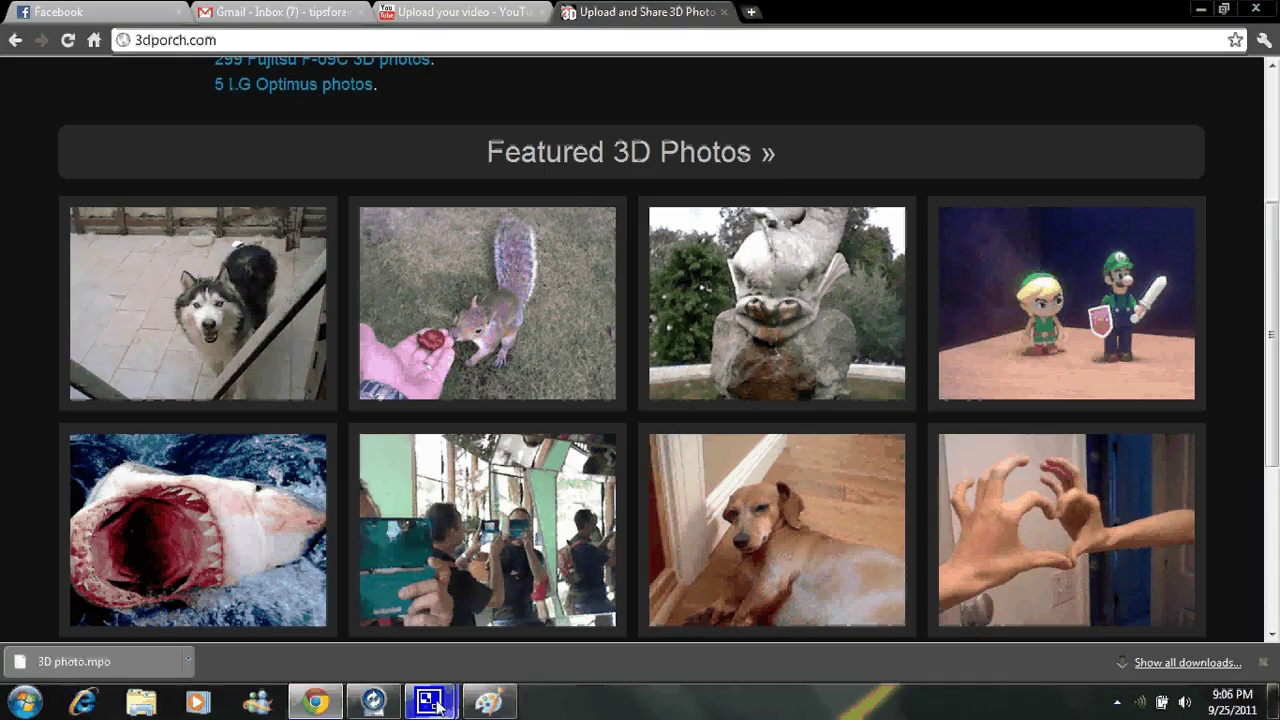
{"action": "left_click", "coordinate": [1200, 9]}
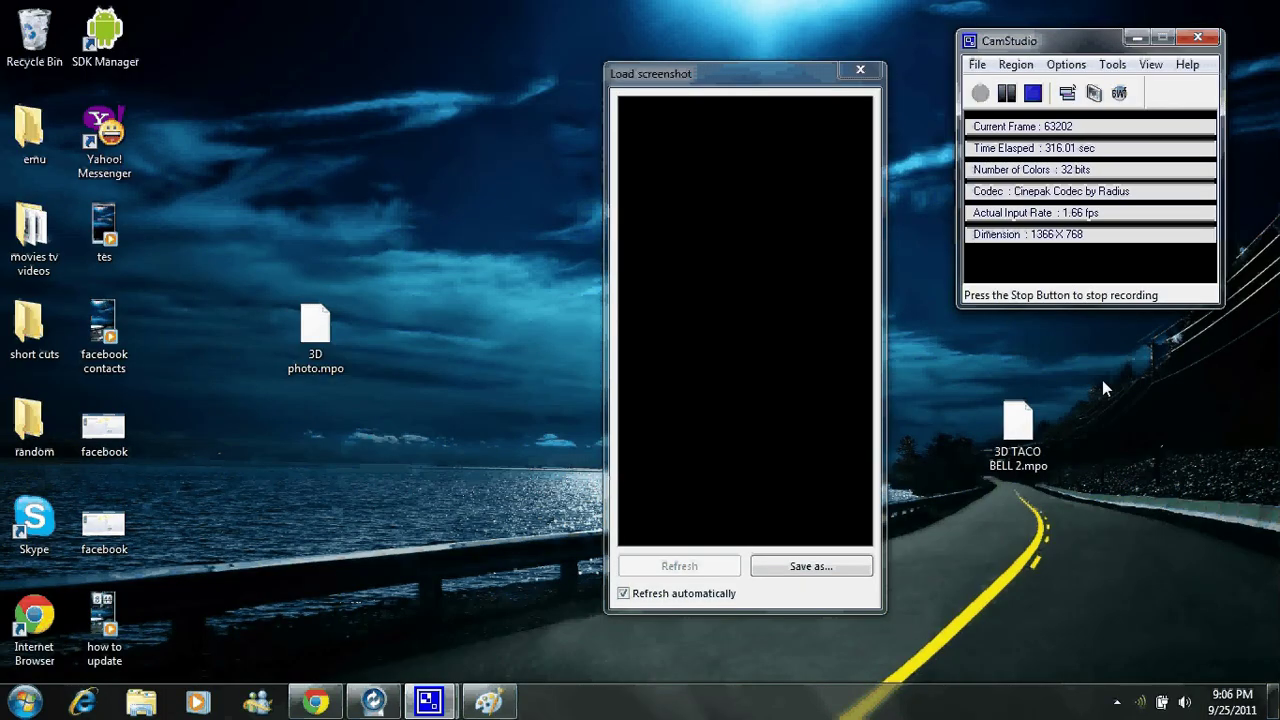